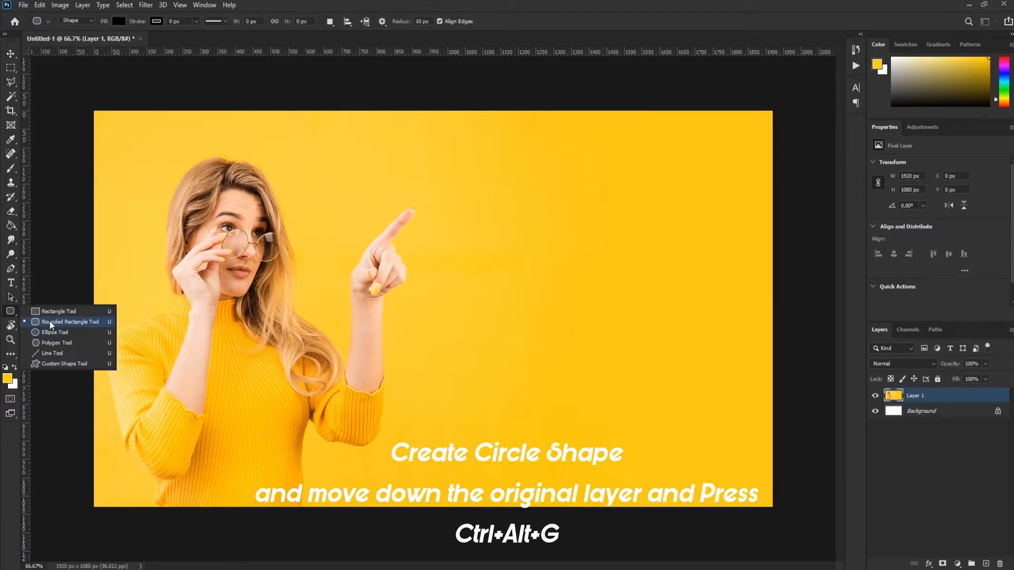
# Draw a black circle about 909 px in diameter over the woman with the Ellipse Tool, and place its layer beneath Layer 1.
pyautogui.click(53, 333)
pyautogui.moveTo(130, 143); pyautogui.dragTo(604, 477)
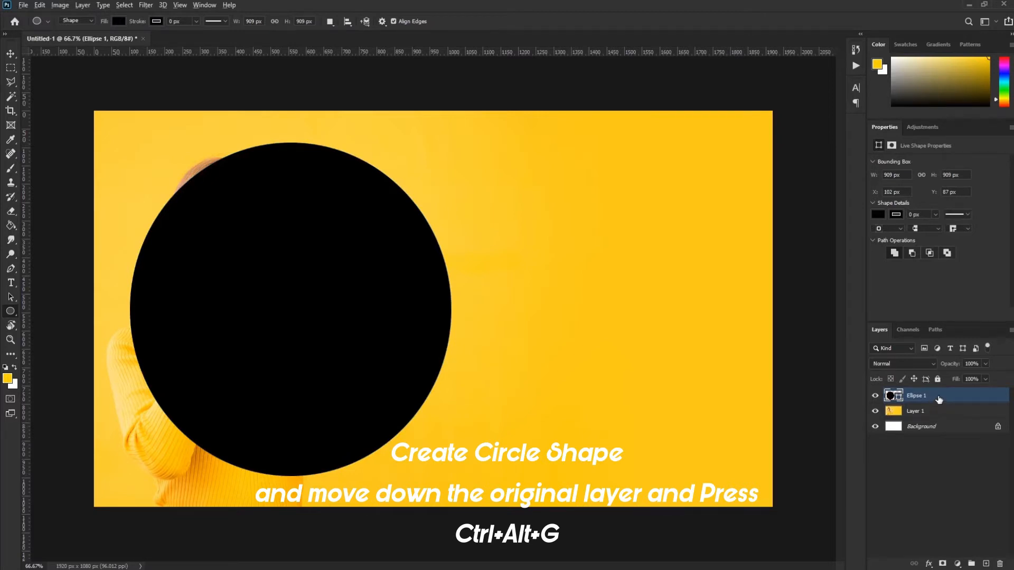
pyautogui.hotkey('ctrl', 'alt', 'shift', 'e')
pyautogui.hotkey('ctrl', 'z')
pyautogui.hotkey('ctrl', 'alt', 'g')
pyautogui.hotkey('ctrl', 'alt', 'g')
pyautogui.moveTo(928, 400); pyautogui.dragTo(931, 419)
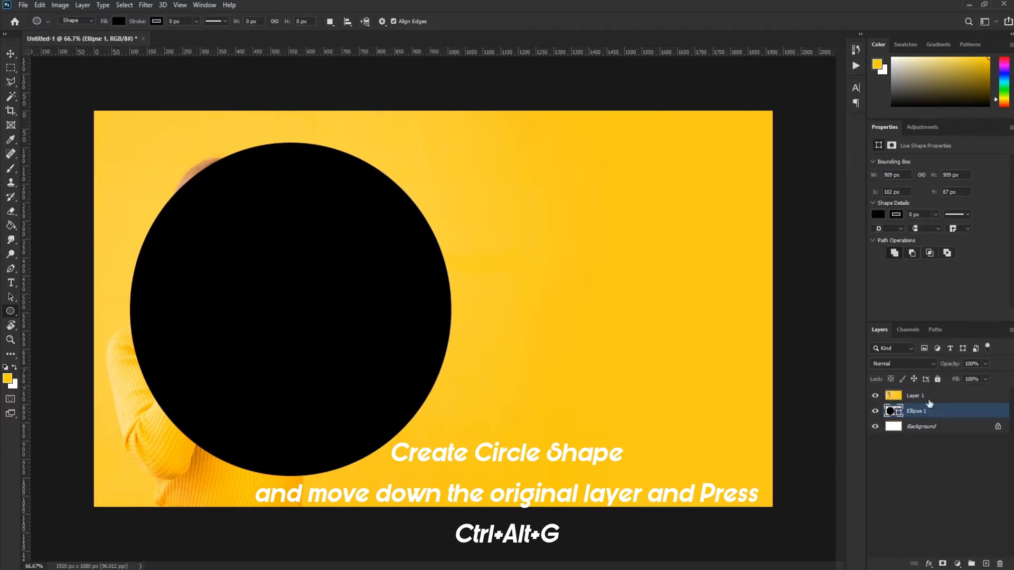
# Clip Layer 1 to the circle with a clipping mask and reposition the photo slightly inside it.
pyautogui.click(933, 402)
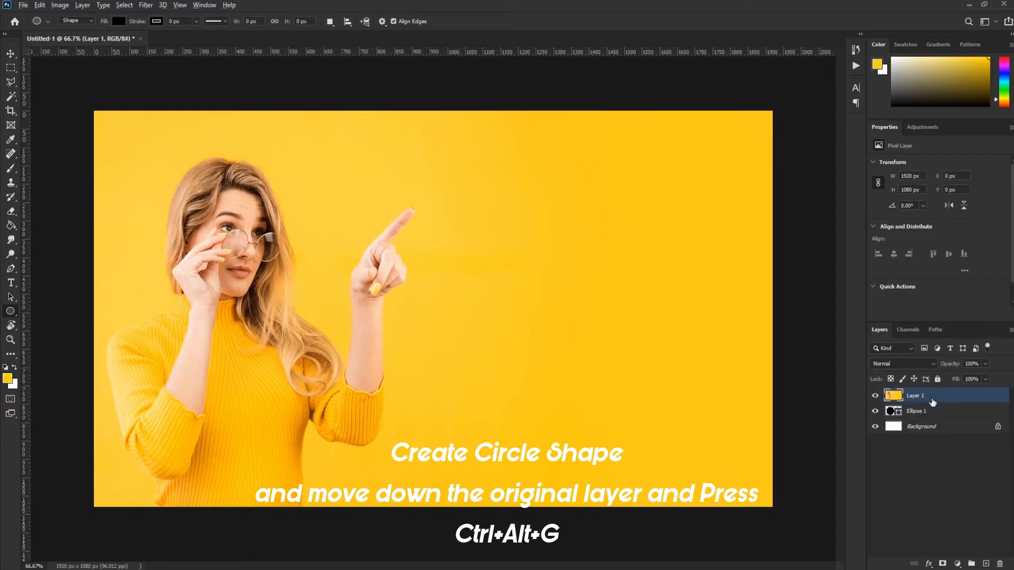
pyautogui.hotkey('ctrl', 'alt', 'g')
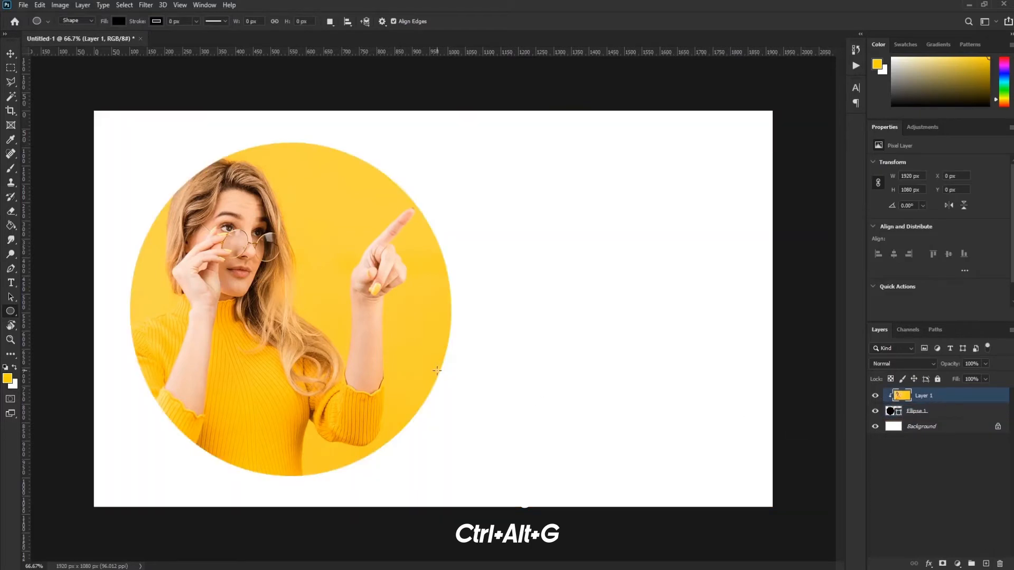
pyautogui.press('v')
pyautogui.moveTo(304, 313)
pyautogui.mouseDown()
pyautogui.moveTo(375, 315)
pyautogui.moveTo(274, 285)
pyautogui.moveTo(285, 317)
pyautogui.mouseUp()
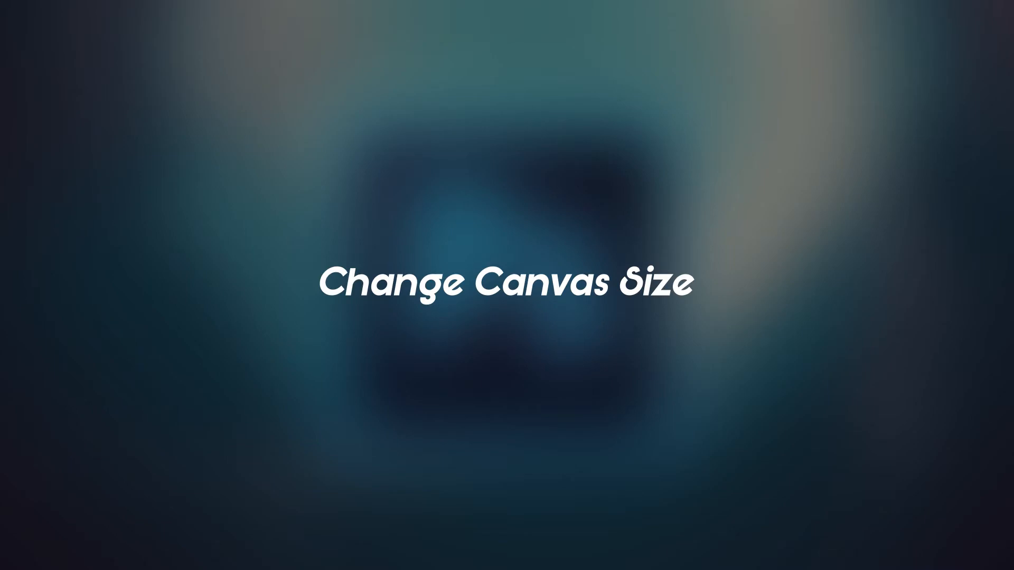
# Set the canvas width to 1950 pixels with a white extension colour.
pyautogui.hotkey('ctrl', 'alt', 'c')
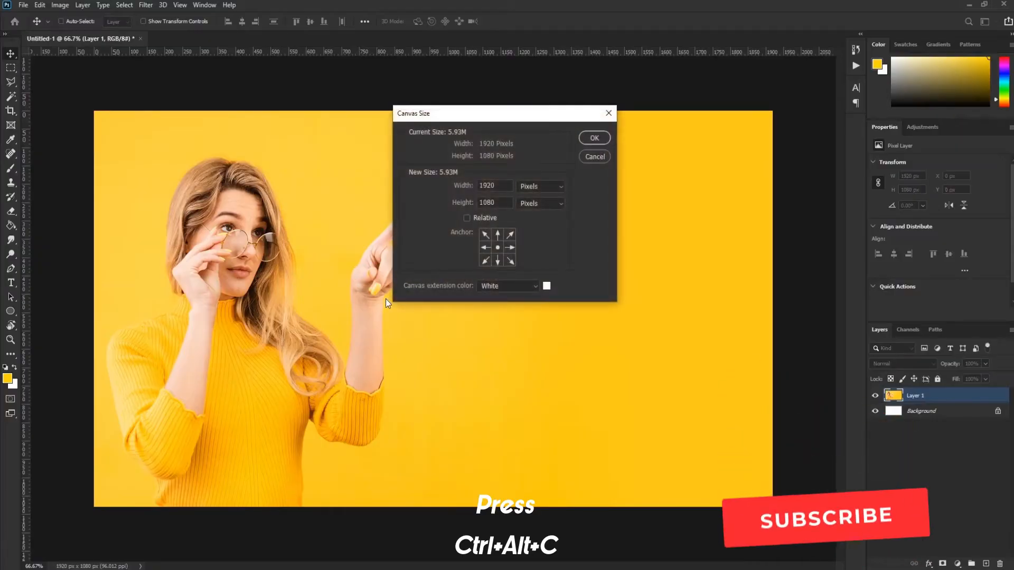
pyautogui.moveTo(498, 185); pyautogui.dragTo(439, 181)
pyautogui.write('1')
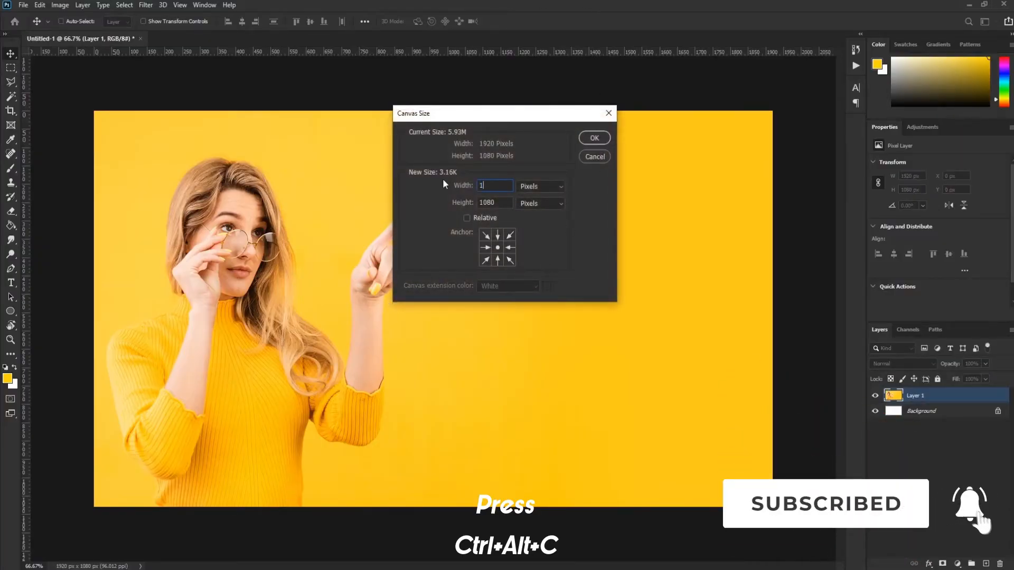
pyautogui.write('950')
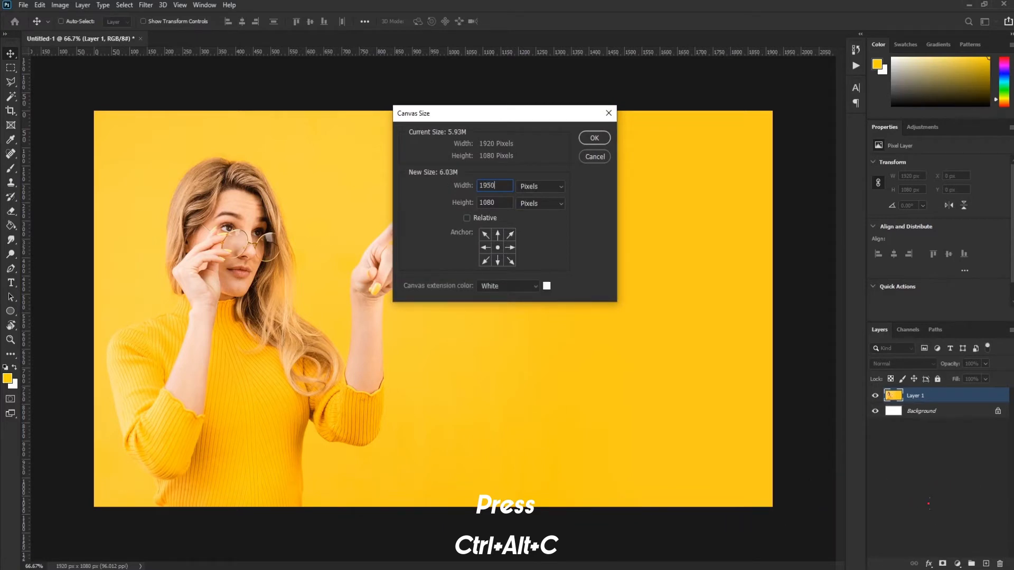
pyautogui.press('Return')
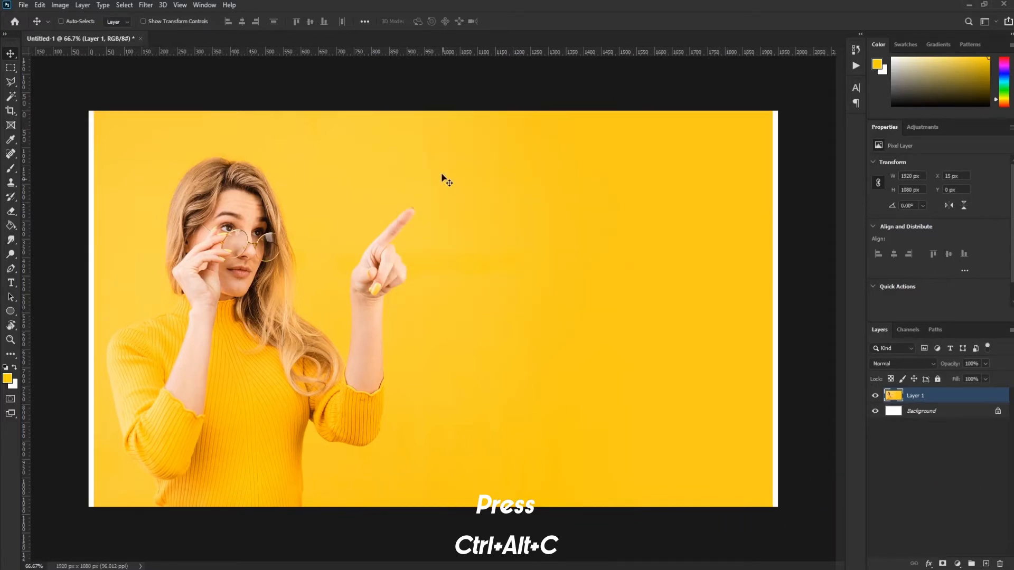
# Set the canvas height to 1000 pixels and accept the clipping.
pyautogui.hotkey('ctrl', 'alt', 'c')
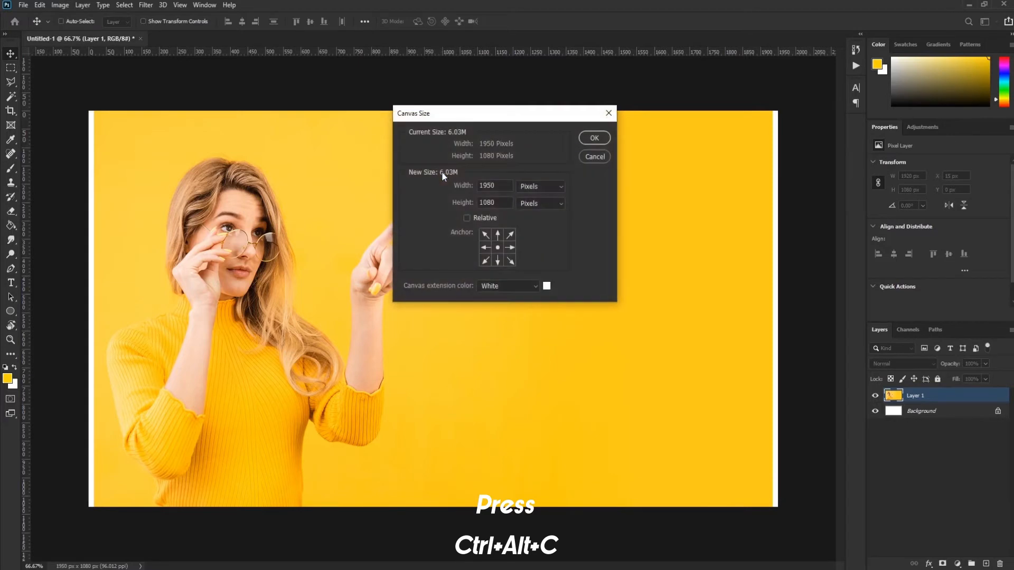
pyautogui.press('Tab')
pyautogui.write('1000')
pyautogui.press('Return')
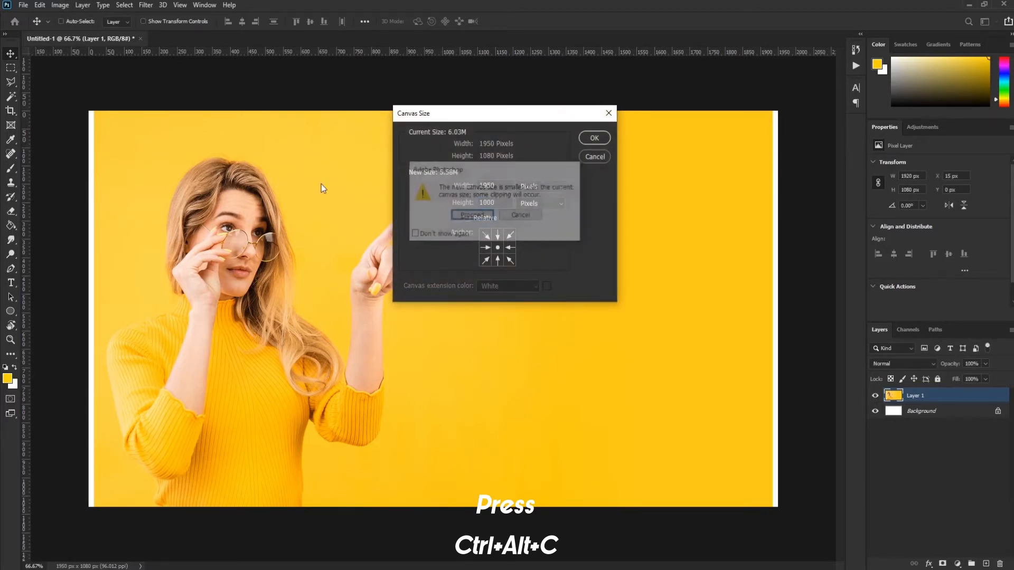
pyautogui.press('Return')
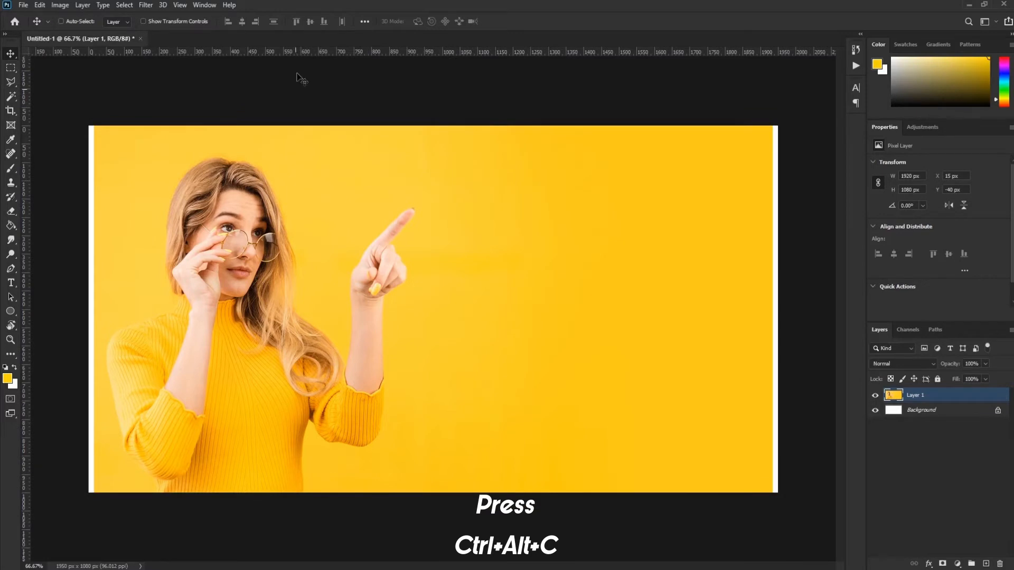
# Try shifting the photo on the canvas, and undo the move together with the canvas size changes.
pyautogui.moveTo(414, 280); pyautogui.dragTo(441, 301)
pyautogui.hotkey('ctrl', 'z')
pyautogui.hotkey('ctrl', 'z')
pyautogui.hotkey('ctrl', 'z')
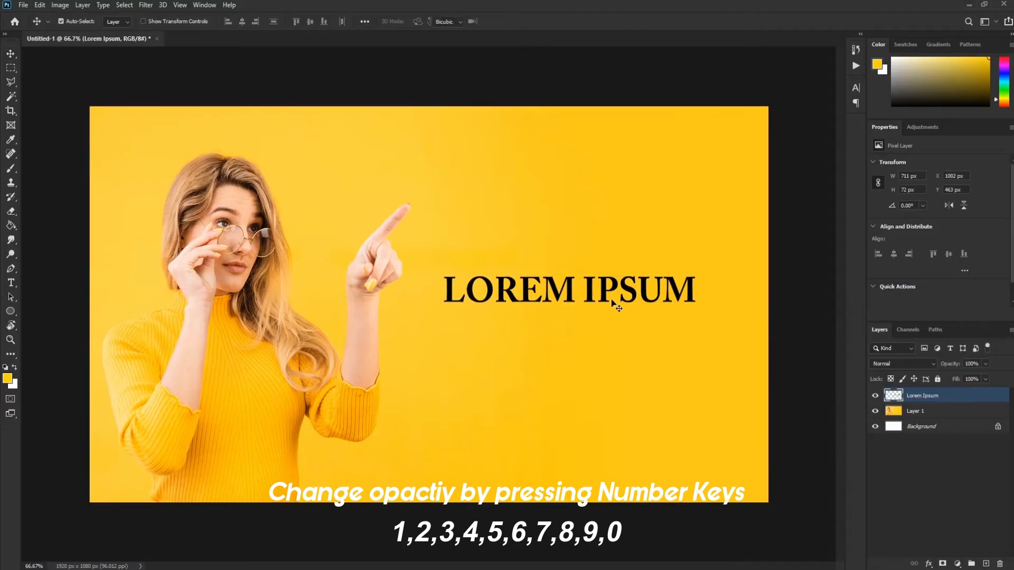
# Enlarge the LOREM IPSUM text with Free Transform to about 1083 px wide.
pyautogui.hotkey('ctrl', 't')
pyautogui.moveTo(696, 303); pyautogui.dragTo(626, 287)
pyautogui.press('Return')
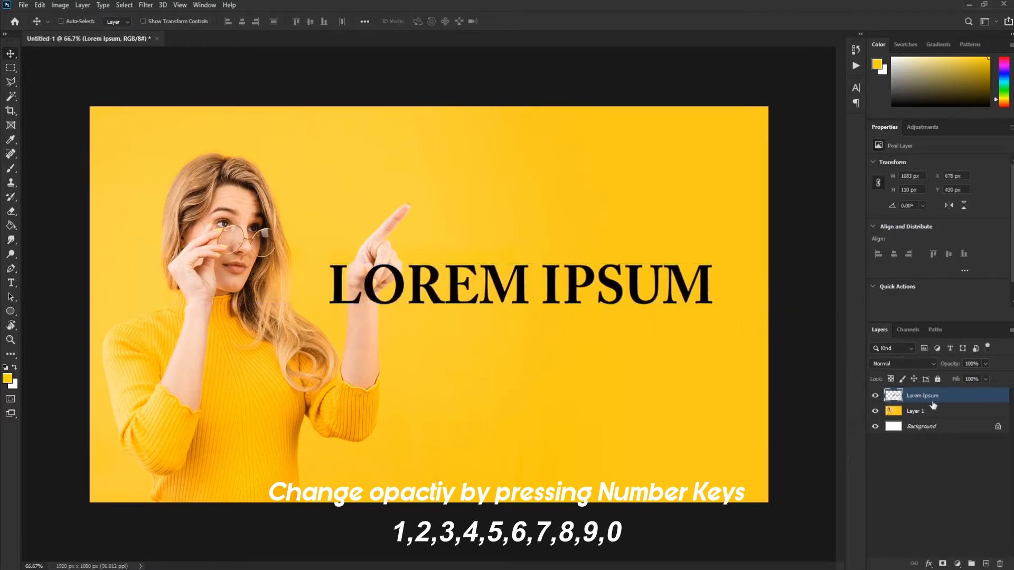
# Raise the Lorem Ipsum layer's opacity in stages from about 10% through 30%, 89% and 99% to 100%.
pyautogui.press('1')
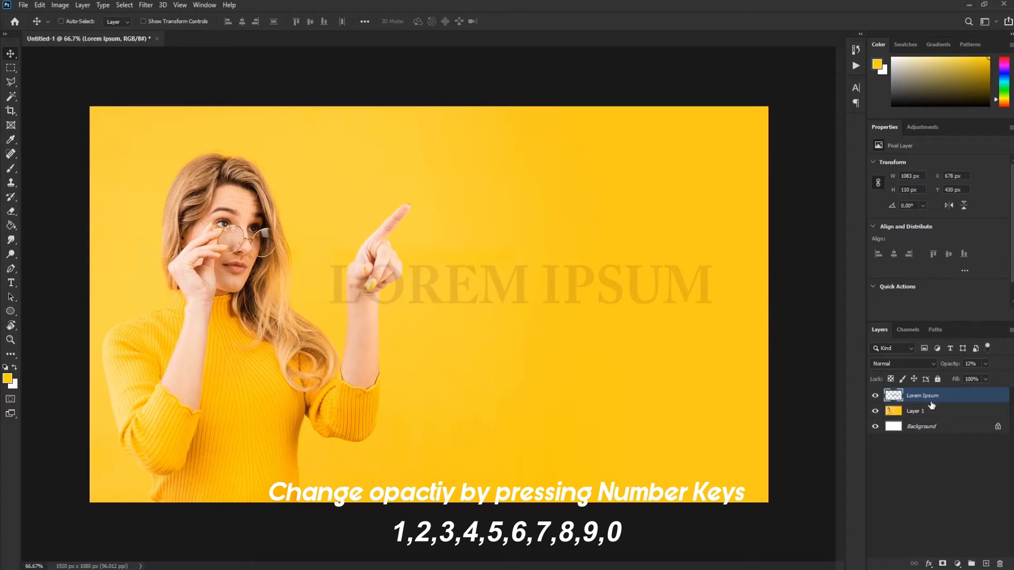
pyautogui.press('2')
pyautogui.press('2')
pyautogui.press('3')
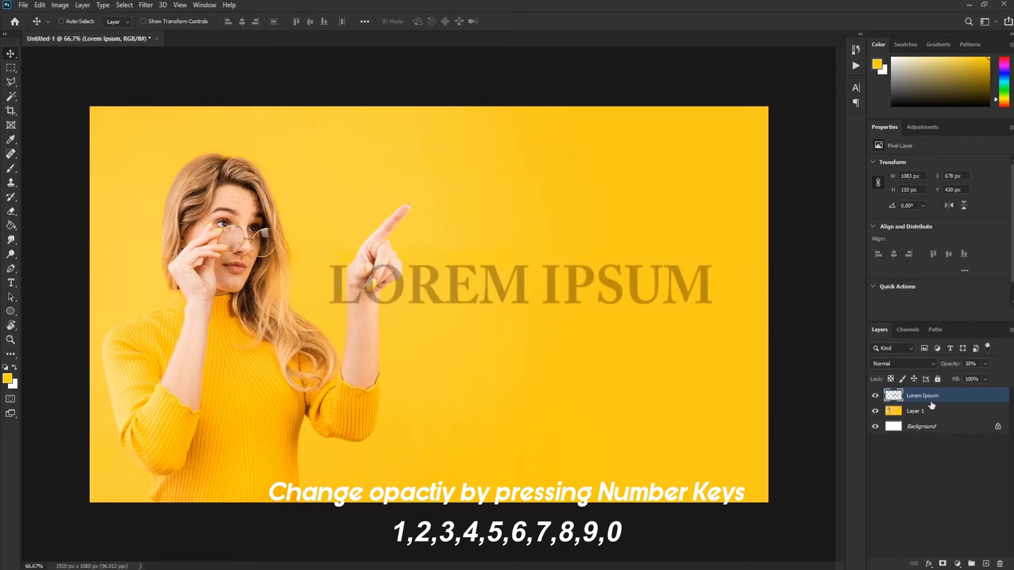
pyautogui.press('4')
pyautogui.press('6')
pyautogui.press('7')
pyautogui.press('7')
pyautogui.press('8')
pyautogui.press('8')
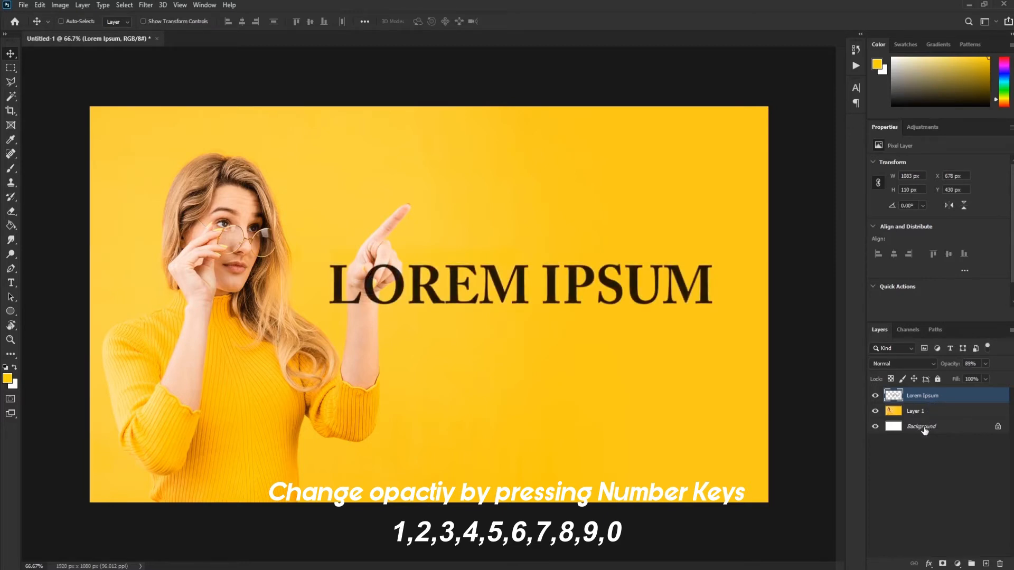
pyautogui.press('9')
pyautogui.press('9')
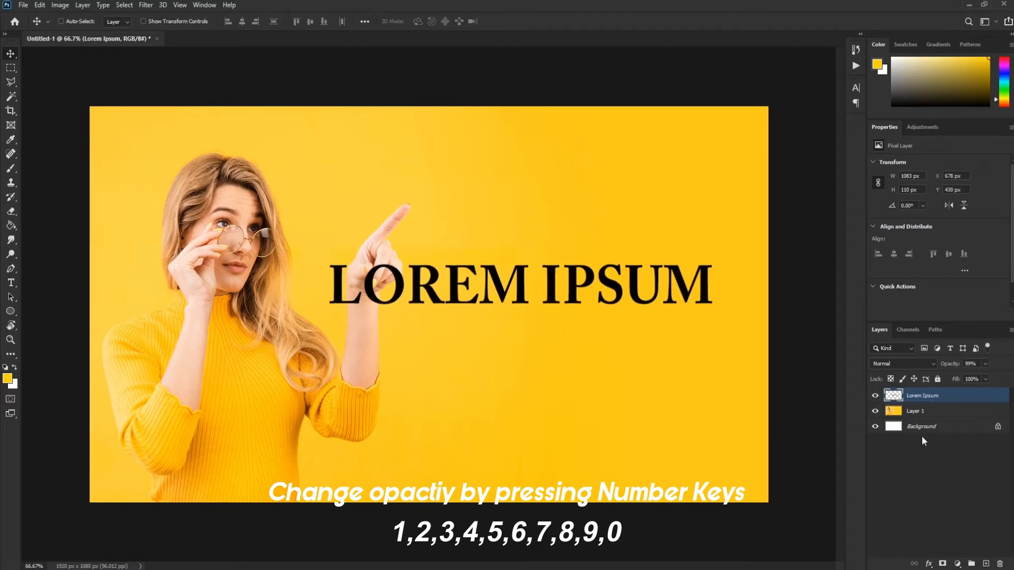
pyautogui.press('0')
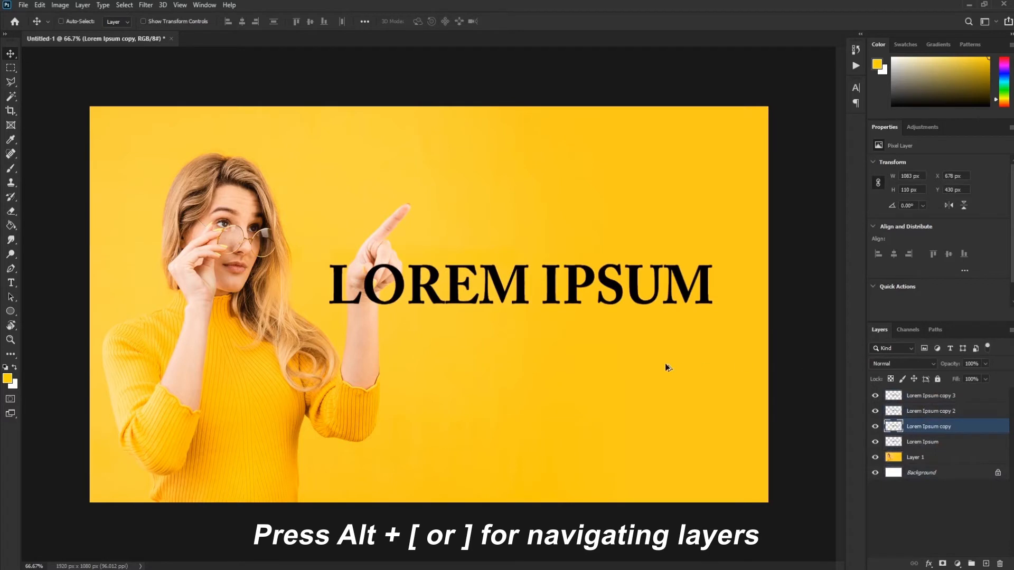
# Cycle the active layer through the layer stack, finishing on Lorem Ipsum copy 2.
pyautogui.hotkey('alt', '[')
pyautogui.hotkey('alt', '[')
pyautogui.hotkey('alt', '[')
pyautogui.hotkey('alt', '[')
pyautogui.hotkey('alt', '[')
pyautogui.hotkey('alt', '[')
pyautogui.hotkey('alt', '[')
pyautogui.hotkey('alt', '[')
pyautogui.hotkey('alt', '[')
pyautogui.hotkey('alt', '[')
pyautogui.hotkey('alt', '[')
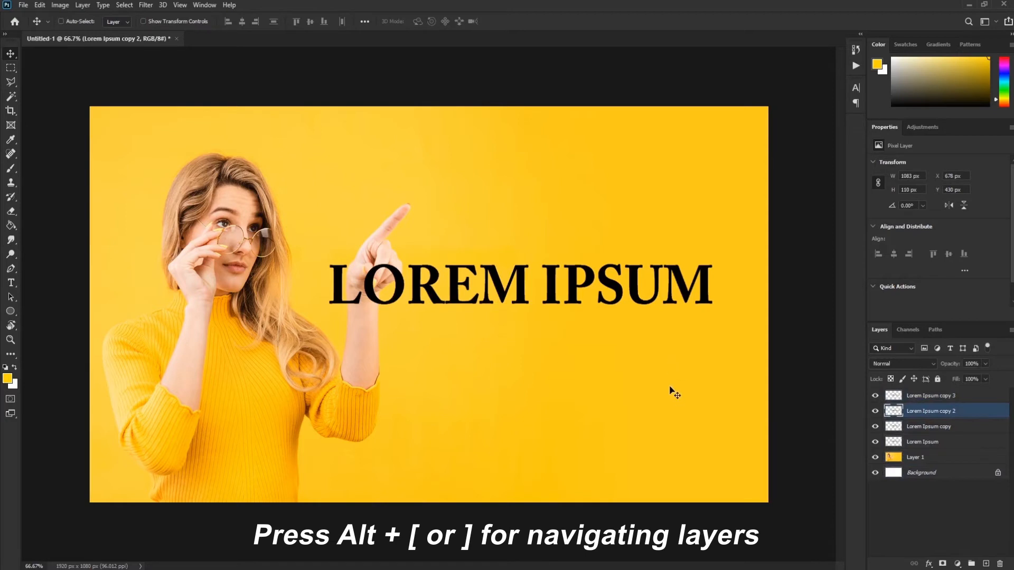
# Move the Lorem Ipsum copy 2 text down to Y about 656 px and Lorem Ipsum copy 3 up to Y about 202 px.
pyautogui.moveTo(494, 323); pyautogui.dragTo(496, 368)
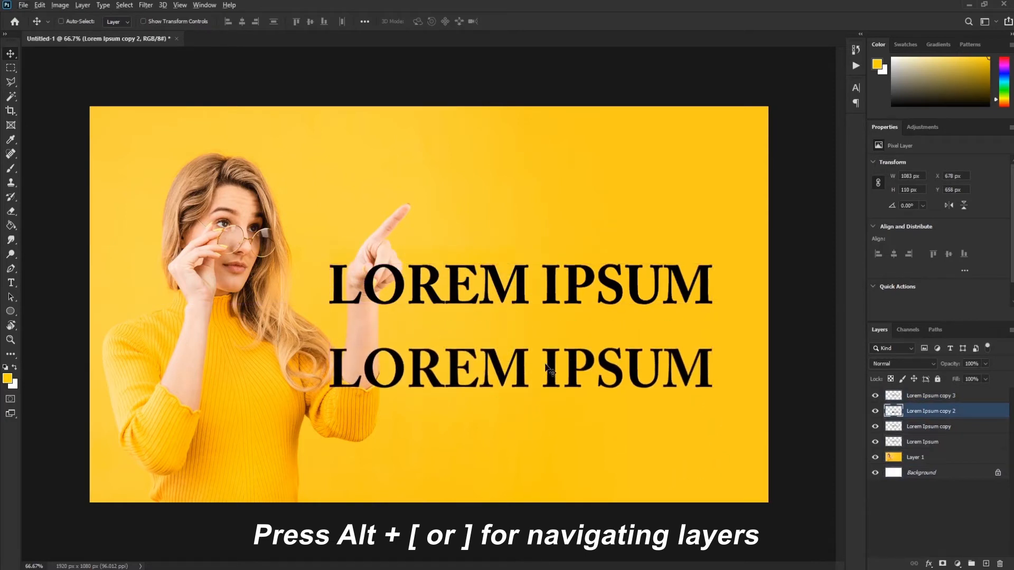
pyautogui.hotkey('alt', ']')
pyautogui.moveTo(500, 339); pyautogui.dragTo(492, 258)
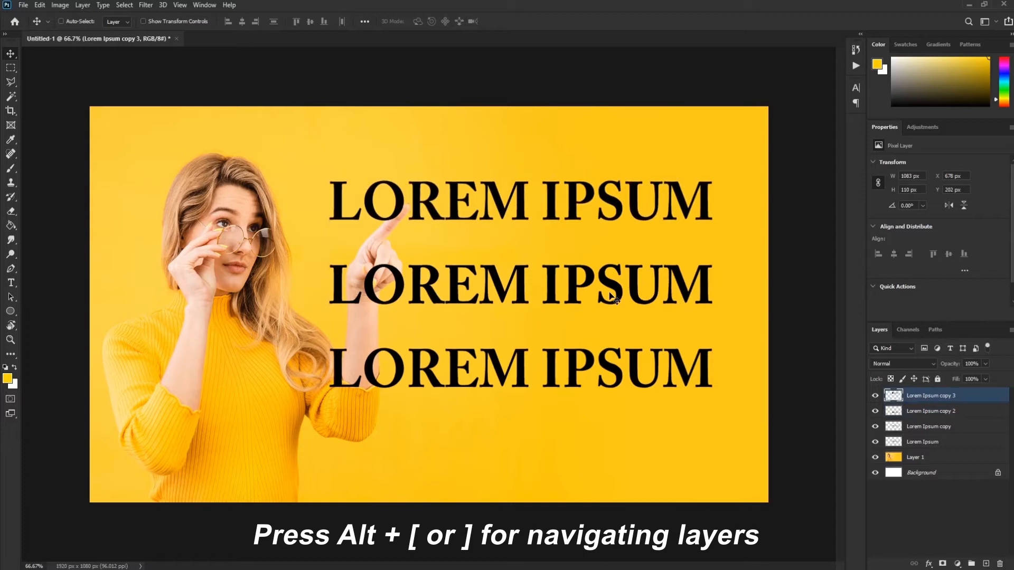
# Send the Lorem Ipsum copy 3 layer backward one level at a time until it is below Layer 1.
pyautogui.press('ctrl')
pyautogui.hotkey('ctrl', '[')
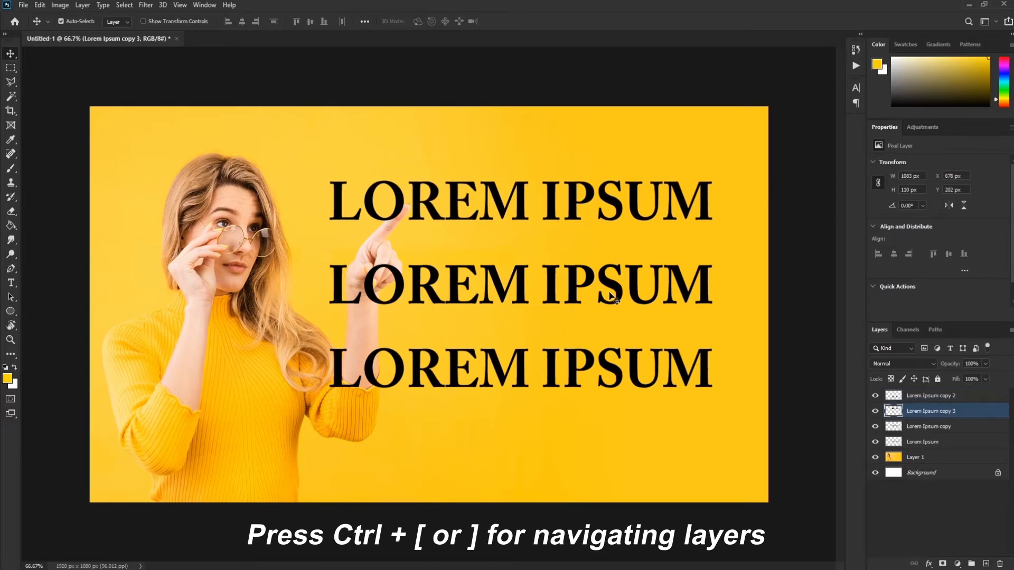
pyautogui.hotkey('ctrl', 'p')
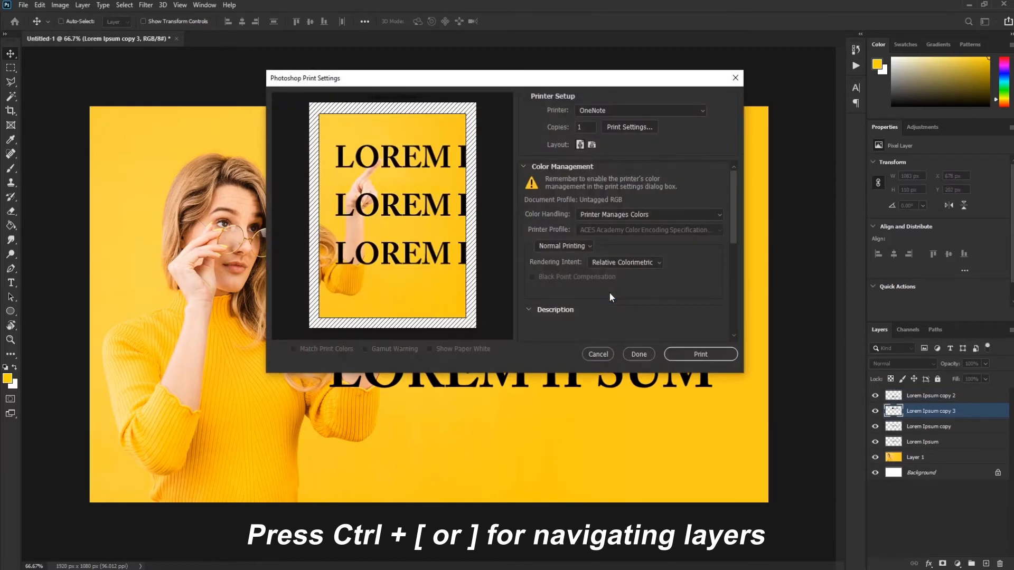
pyautogui.press('Escape')
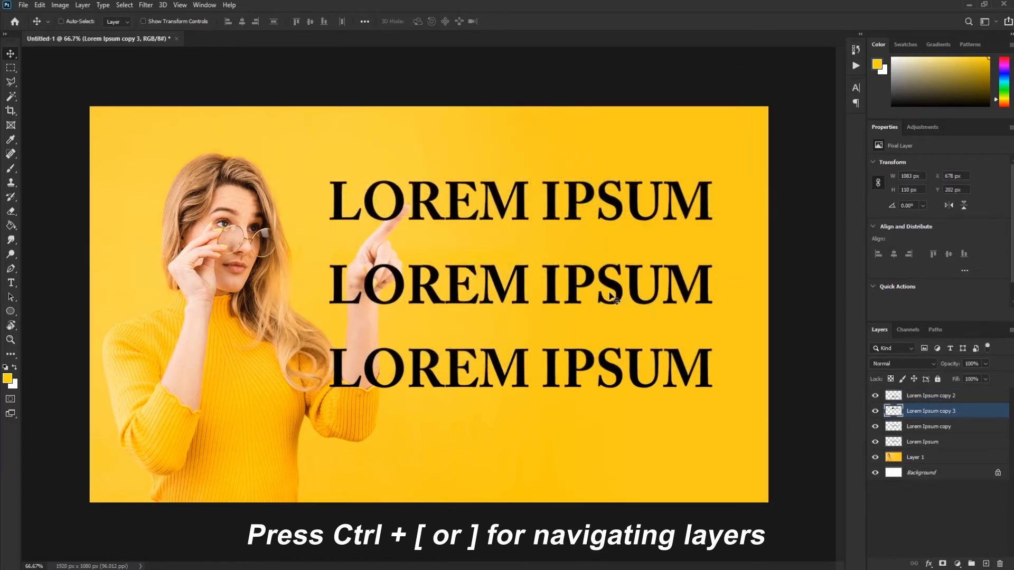
pyautogui.hotkey('ctrl', '[')
pyautogui.hotkey('ctrl', '[')
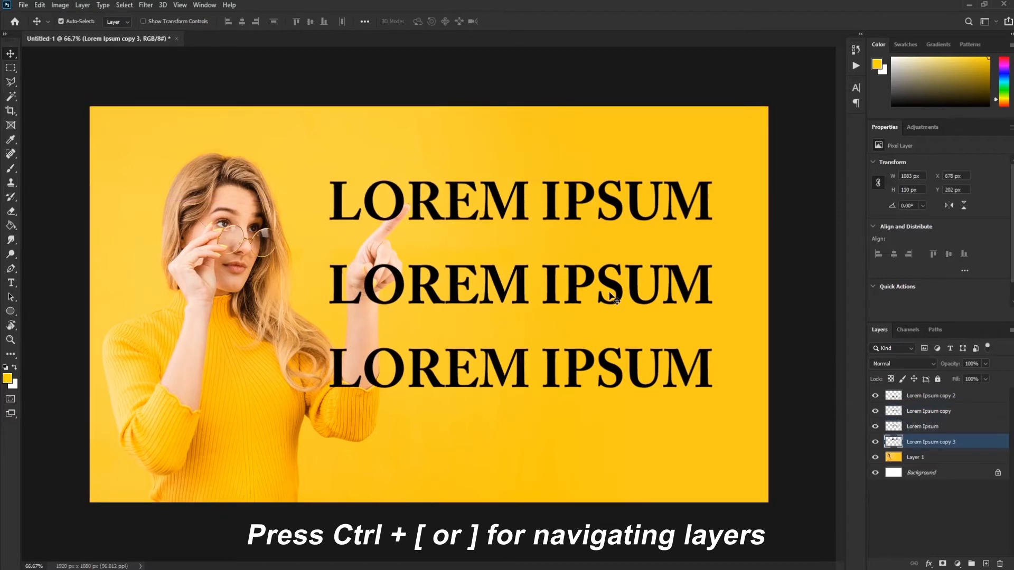
pyautogui.hotkey('ctrl', '[')
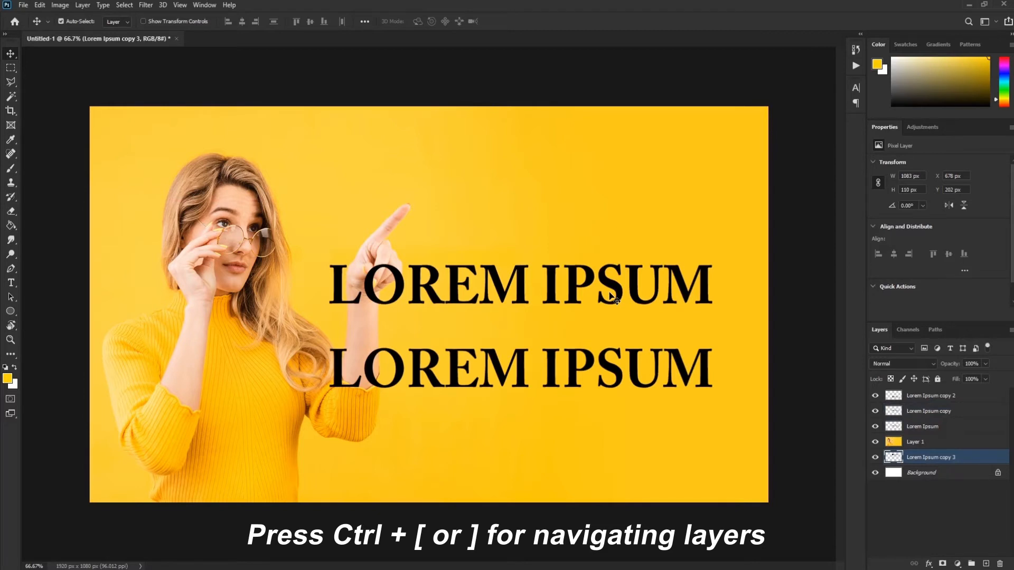
# Bring the Lorem Ipsum copy 3 layer forward to the top of the layer stack.
pyautogui.hotkey('ctrl', ']')
pyautogui.hotkey('ctrl', ']')
pyautogui.hotkey('ctrl', ']')
pyautogui.hotkey('ctrl', ']')
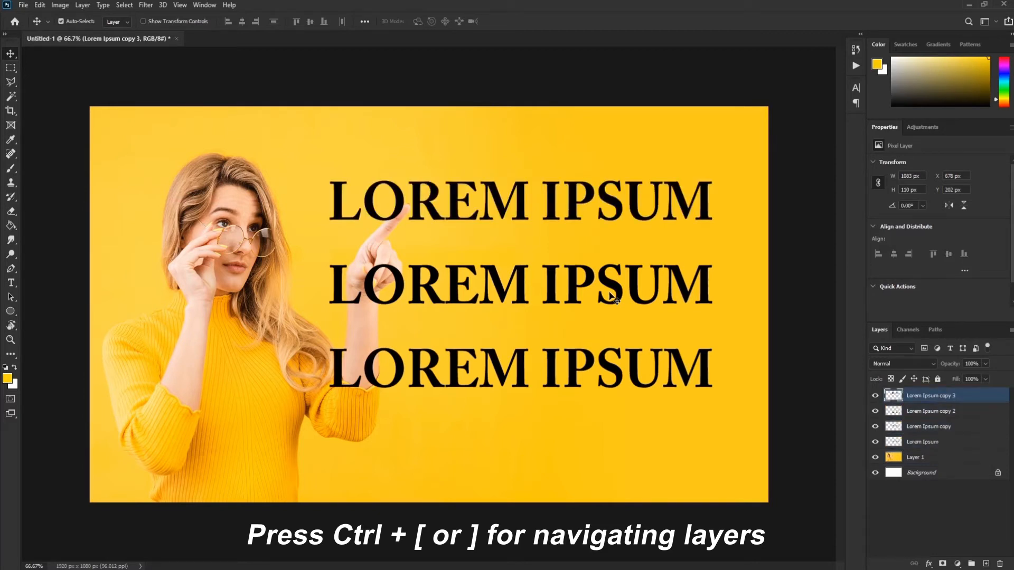
# Send the Lorem Ipsum copy 3 layer from the top of the stack back down beneath Layer 1.
pyautogui.hotkey('ctrl', '[')
pyautogui.hotkey('ctrl', '[')
pyautogui.hotkey('ctrl', '[')
pyautogui.hotkey('ctrl', '[')
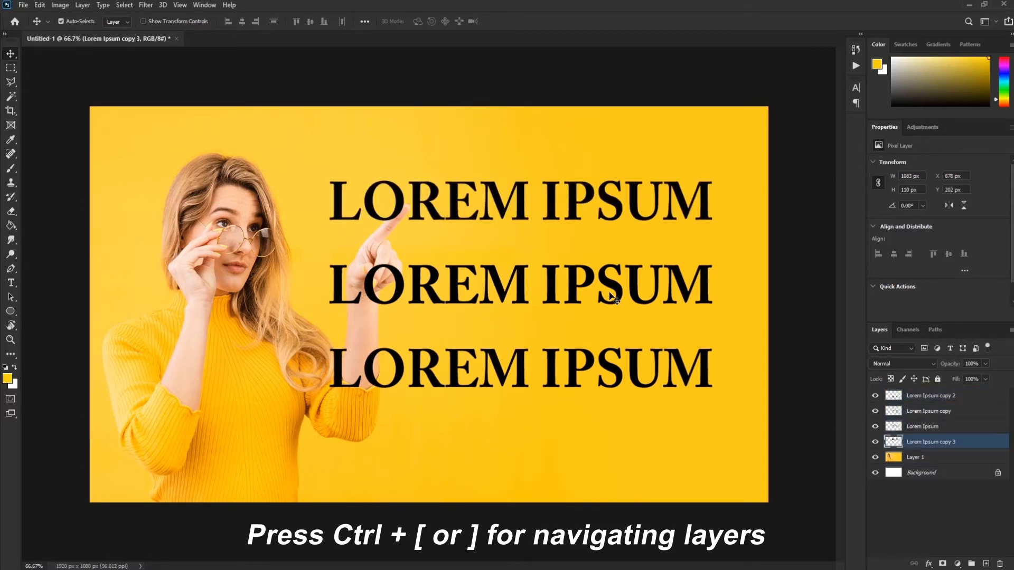
pyautogui.press('ctrl')
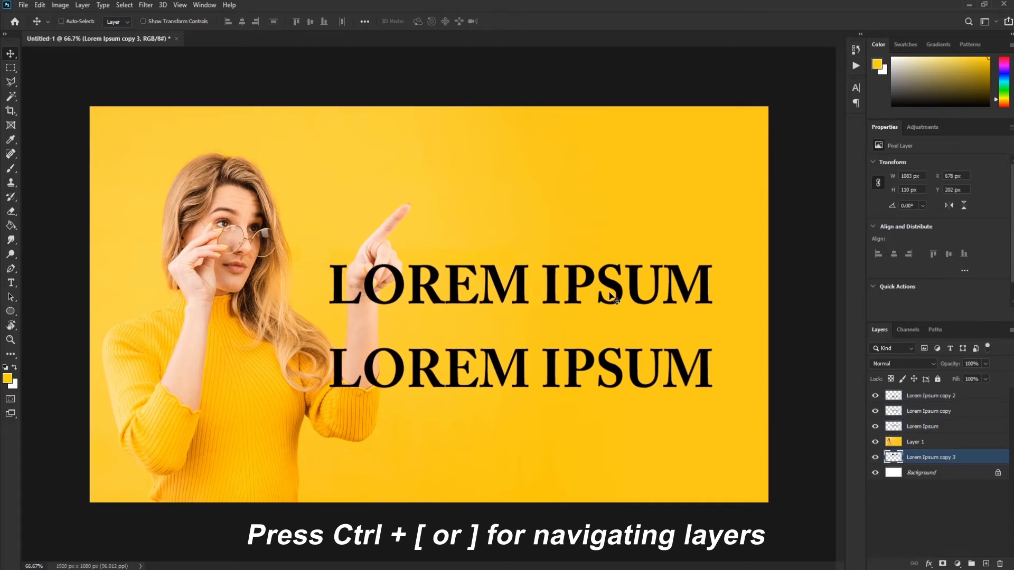
# Make the original Lorem Ipsum layer active and send it backward below Layer 1.
pyautogui.hotkey('alt', ']')
pyautogui.hotkey('alt', ']')
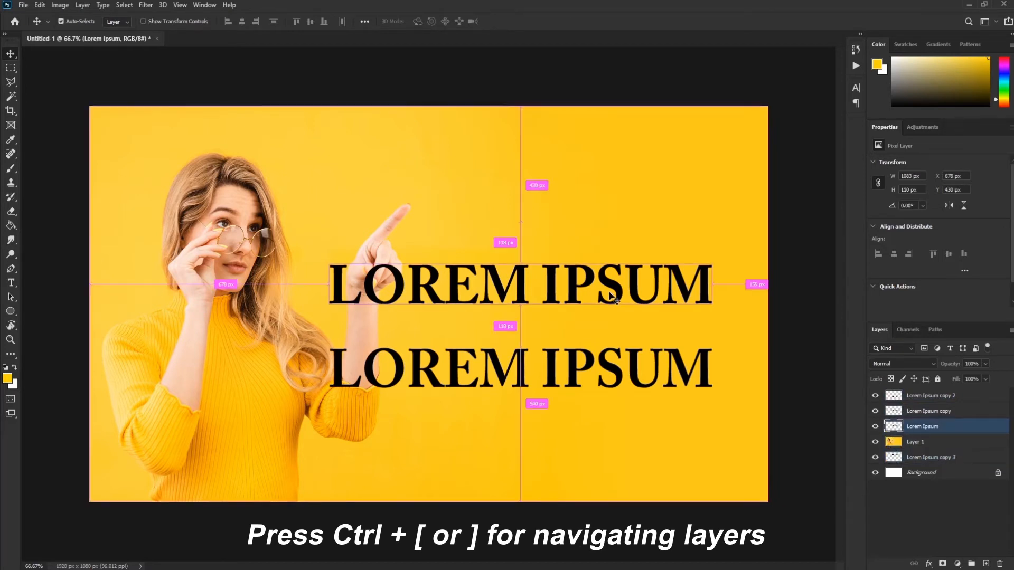
pyautogui.hotkey('ctrl', '[')
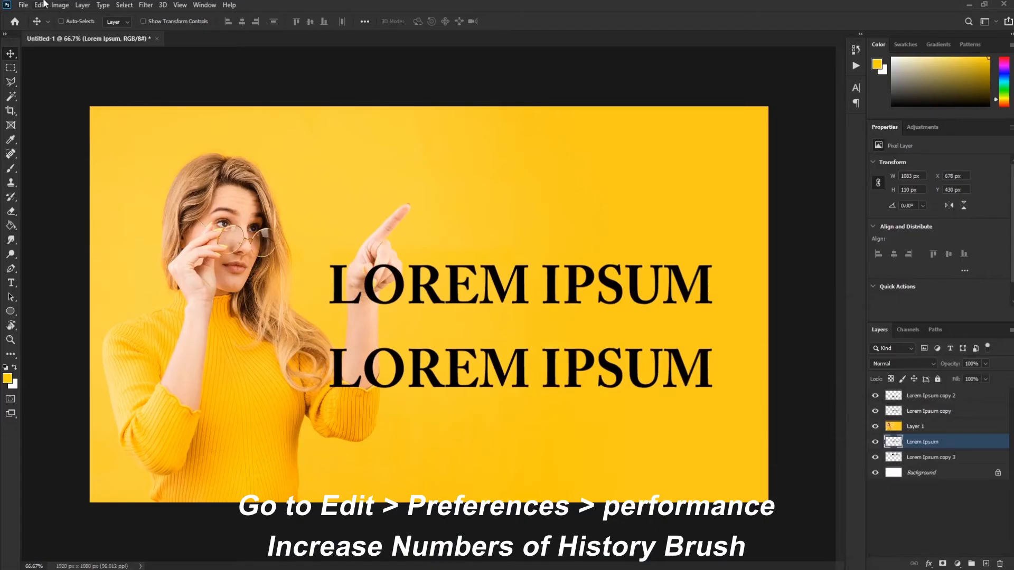
# Set the number of history states to 500 in the Performance preferences and apply the change.
pyautogui.click(39, 5)
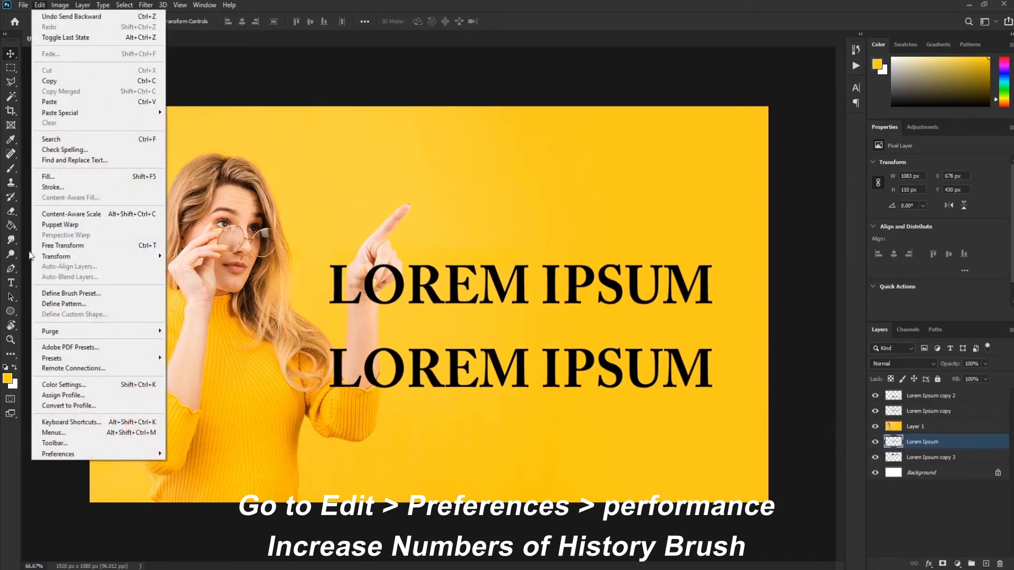
pyautogui.moveTo(97, 456)
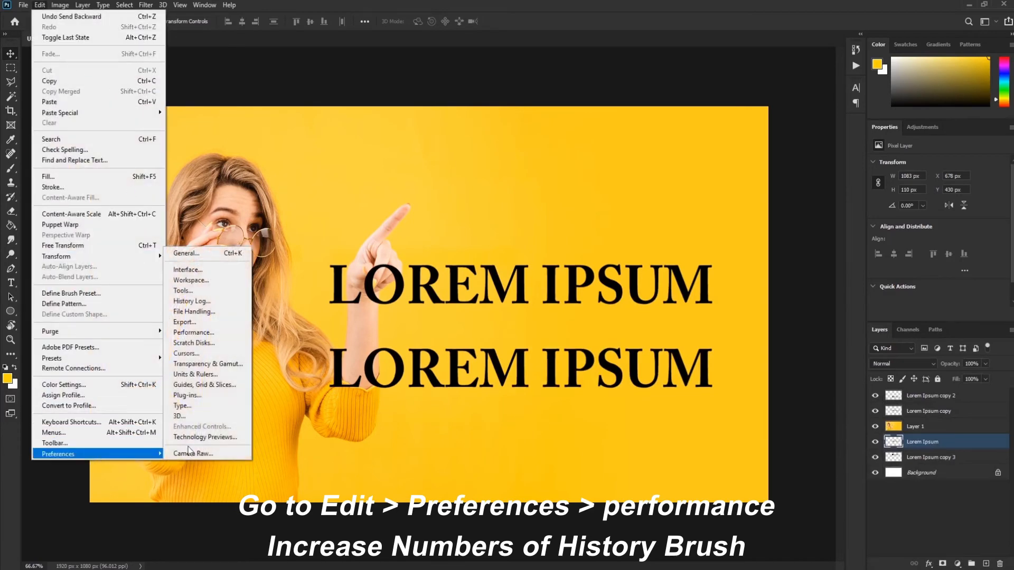
pyautogui.click(213, 255)
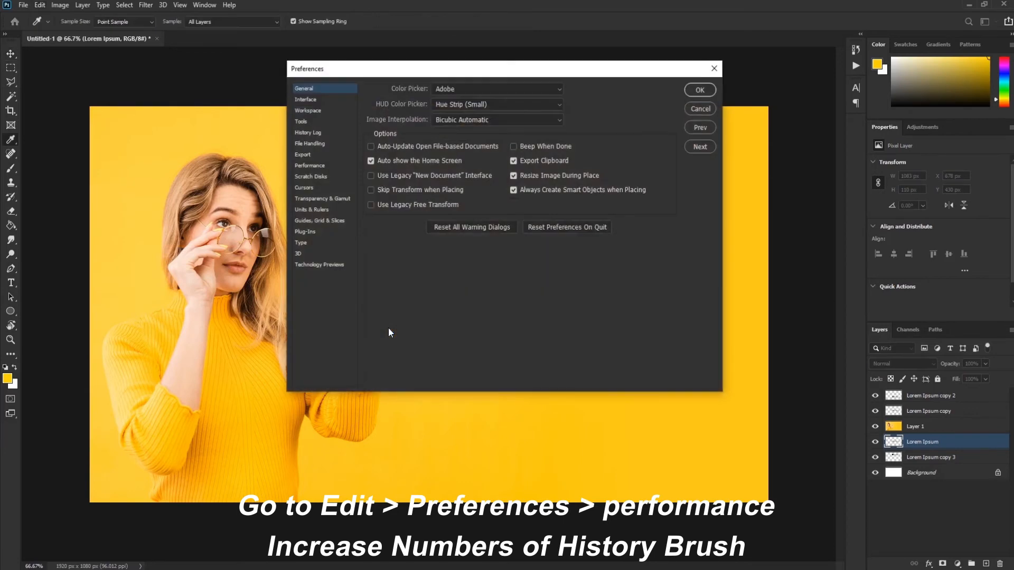
pyautogui.click(317, 166)
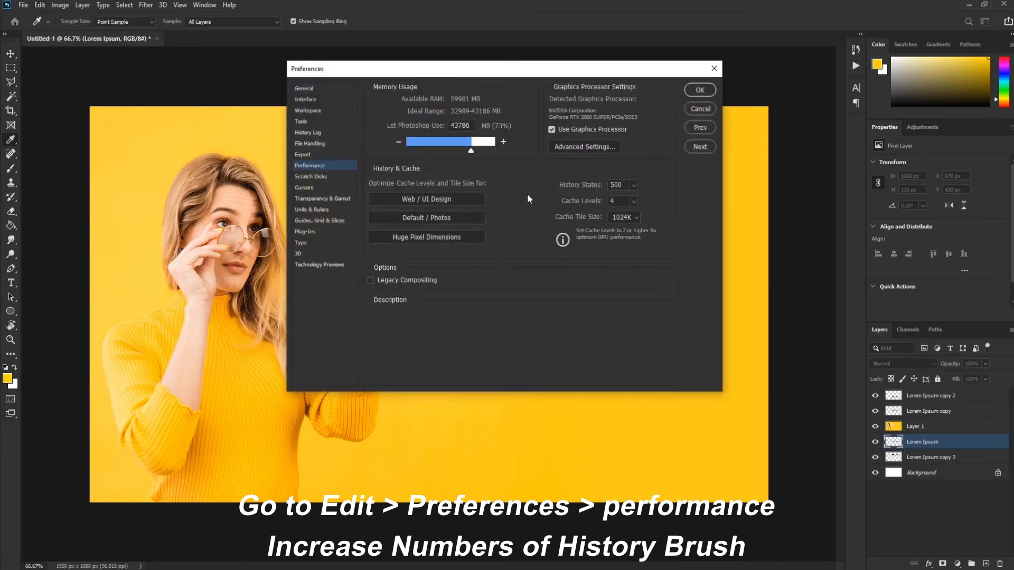
pyautogui.doubleClick(618, 184)
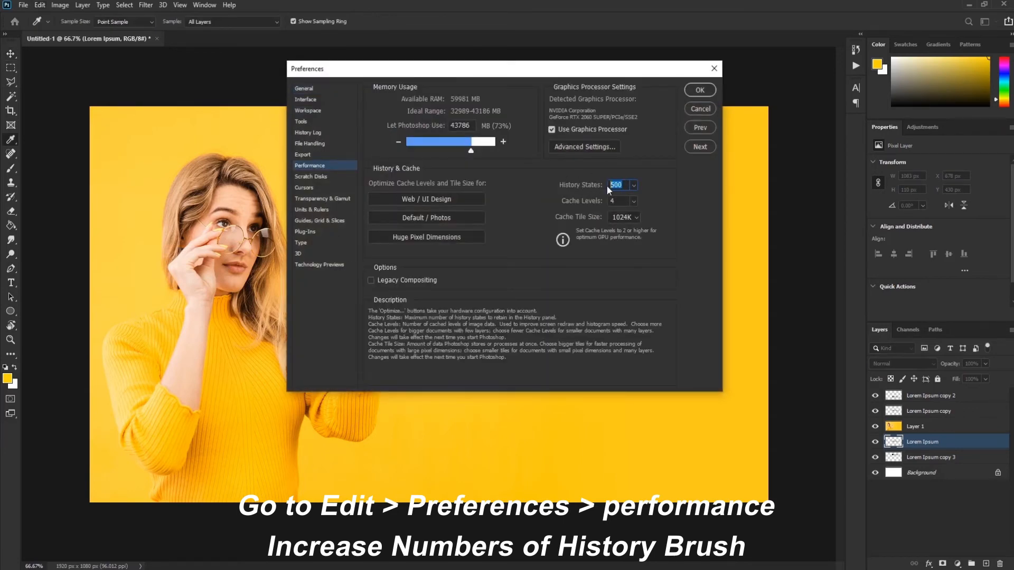
pyautogui.write('200')
pyautogui.press('BackSpace')
pyautogui.press('BackSpace')
pyautogui.press('BackSpace')
pyautogui.write('500')
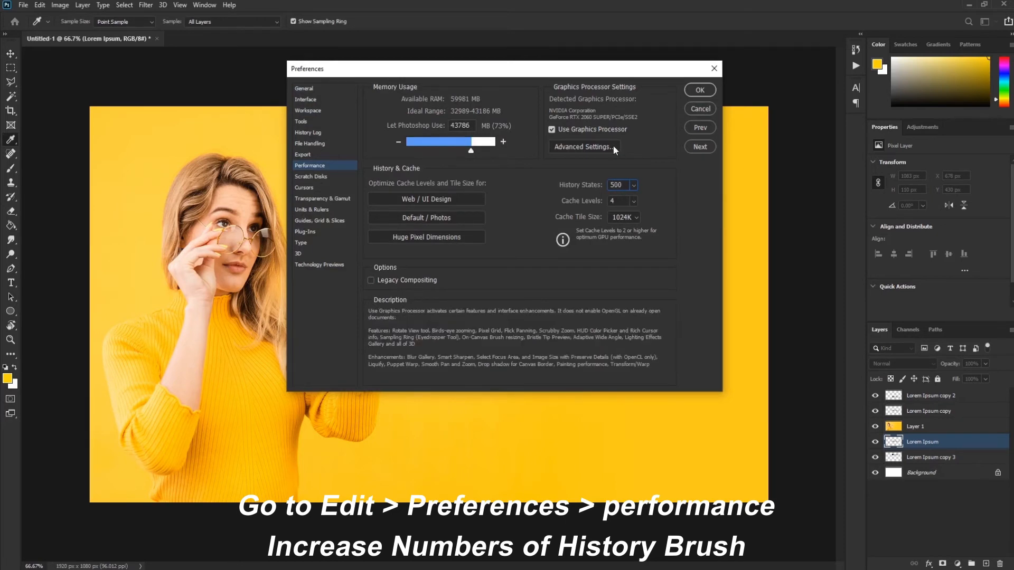
pyautogui.click(700, 90)
pyautogui.press('v')
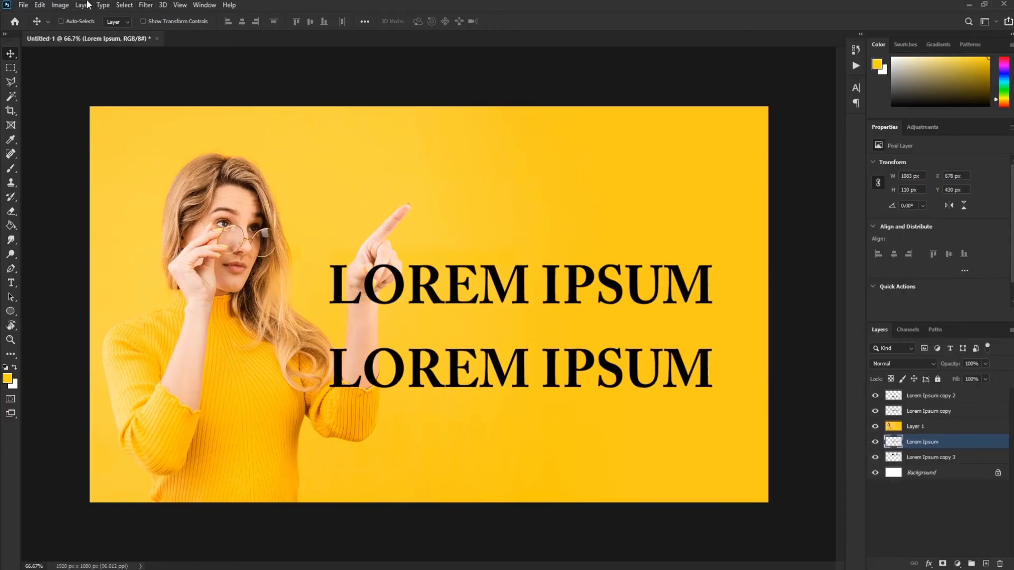
# Begin a new guide layout for the canvas with 2 columns and 2 rows.
pyautogui.click(125, 5)
pyautogui.moveTo(180, 5)
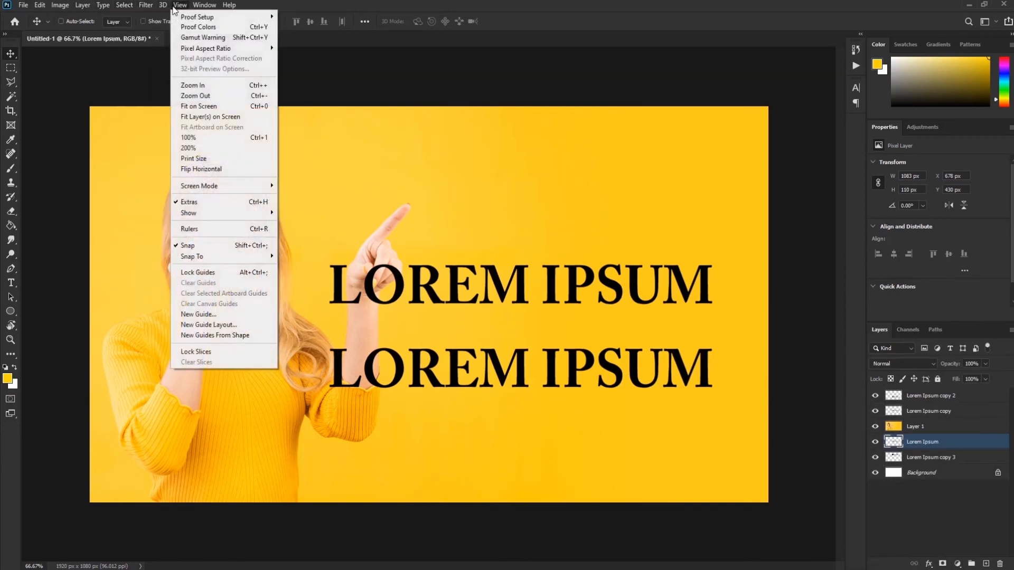
pyautogui.click(223, 328)
pyautogui.doubleClick(460, 184)
pyautogui.write('2')
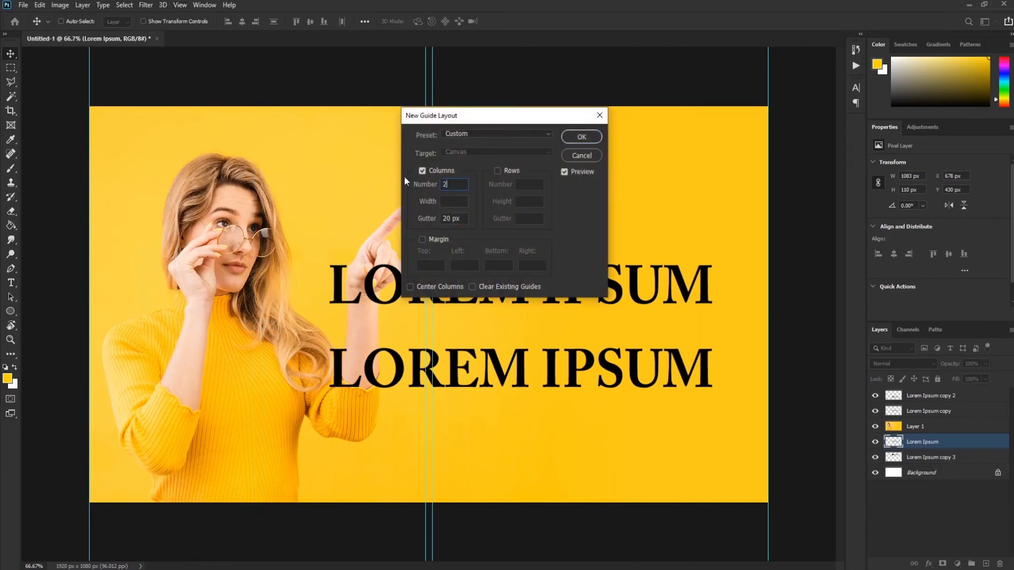
pyautogui.click(497, 172)
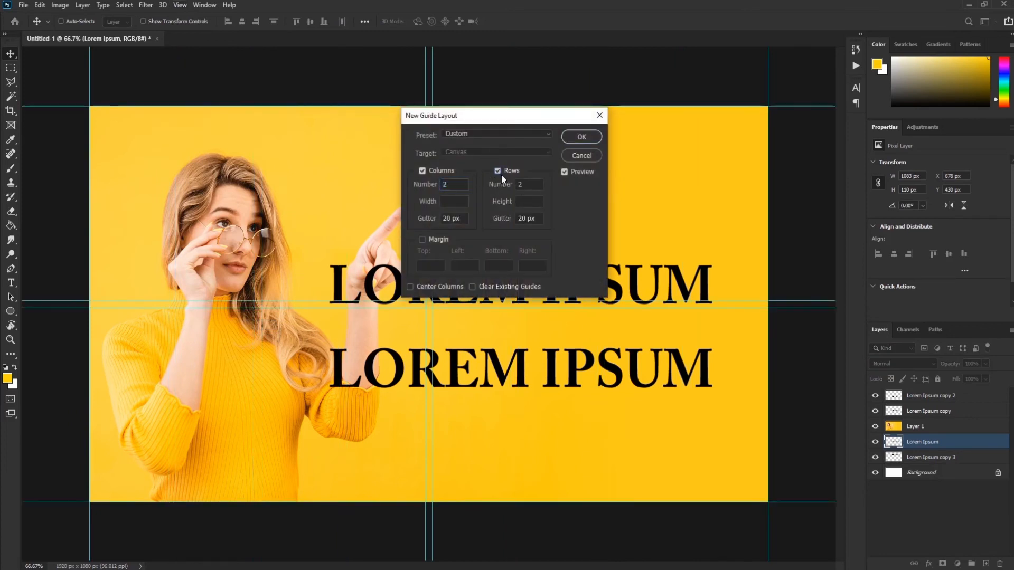
pyautogui.click(527, 184)
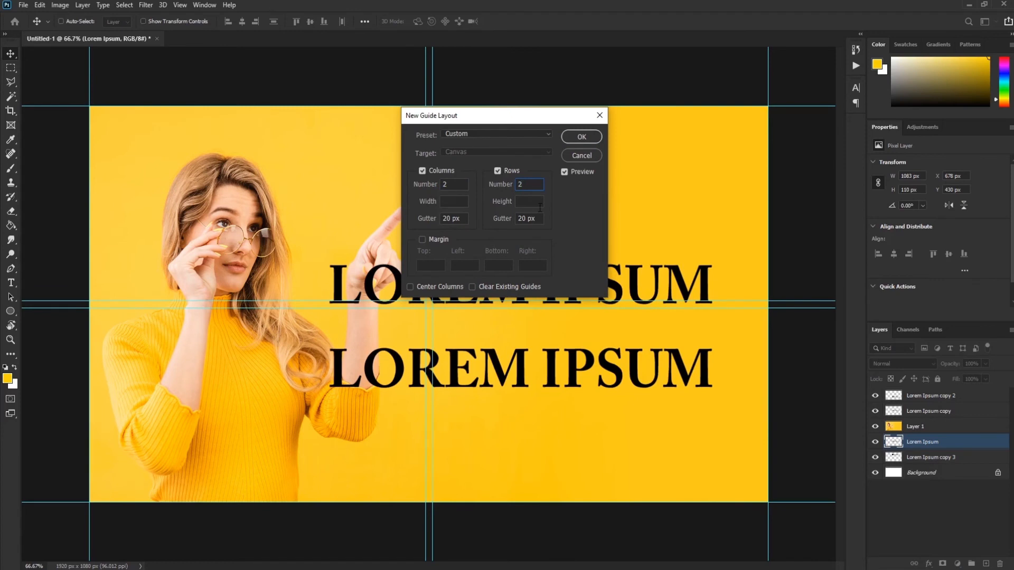
# Clear the gutter values of both the columns and the rows, and apply the guide layout.
pyautogui.moveTo(461, 218); pyautogui.dragTo(289, 206)
pyautogui.press('BackSpace')
pyautogui.moveTo(545, 218); pyautogui.dragTo(515, 218)
pyautogui.press('BackSpace')
pyautogui.click(584, 137)
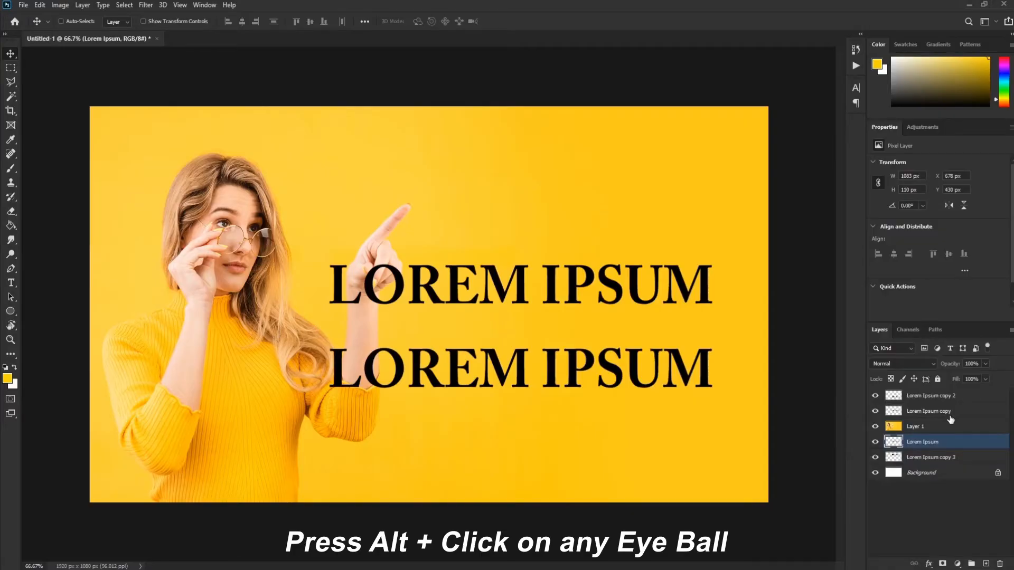
# With the Lorem Ipsum copy 3 layer active, show only the Background layer and bring all the other layers back.
pyautogui.click(930, 395)
pyautogui.click(922, 426)
pyautogui.click(931, 457)
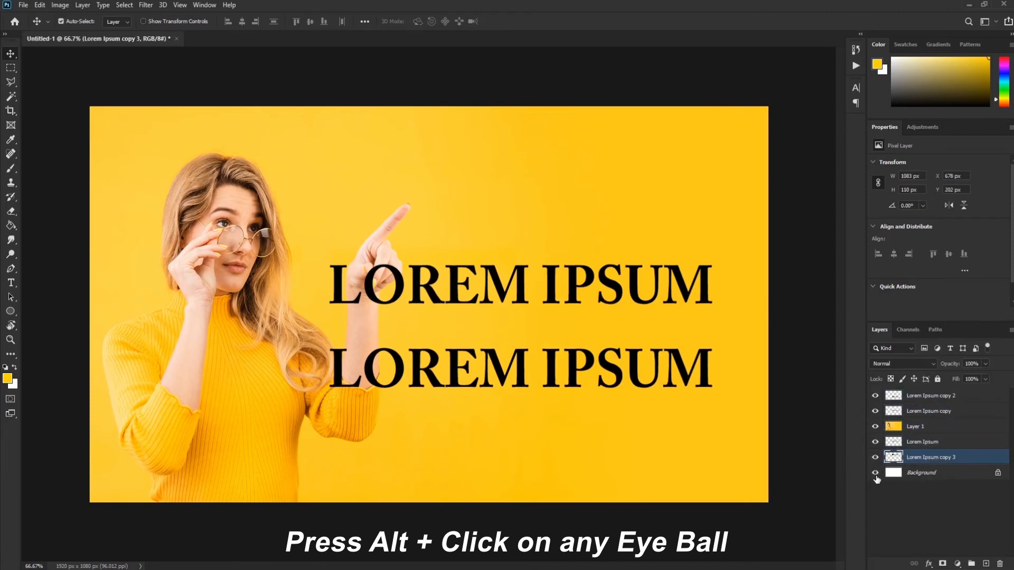
pyautogui.press('ctrl')
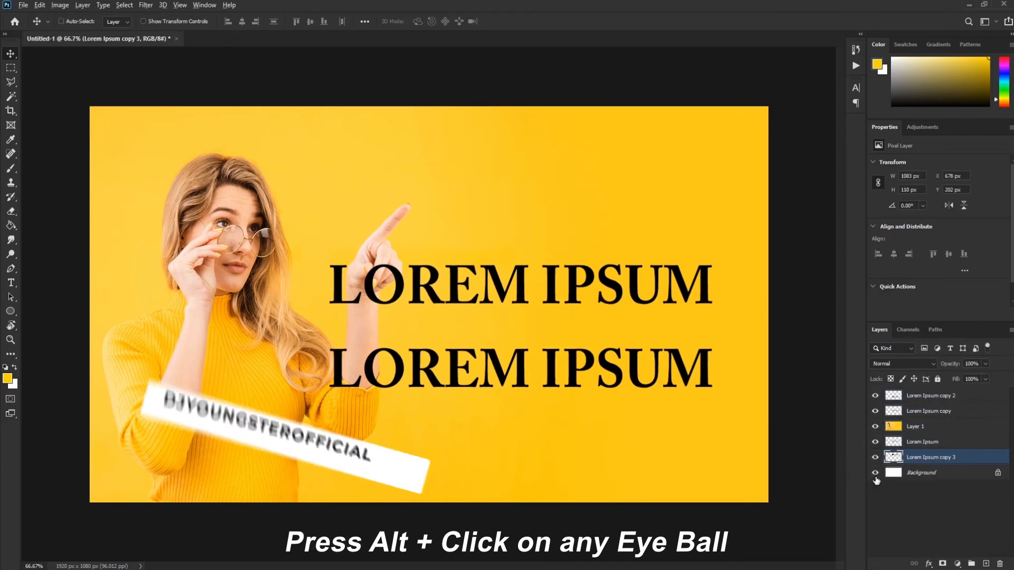
pyautogui.keyDown('alt'); pyautogui.click(876, 479); pyautogui.keyUp('alt')
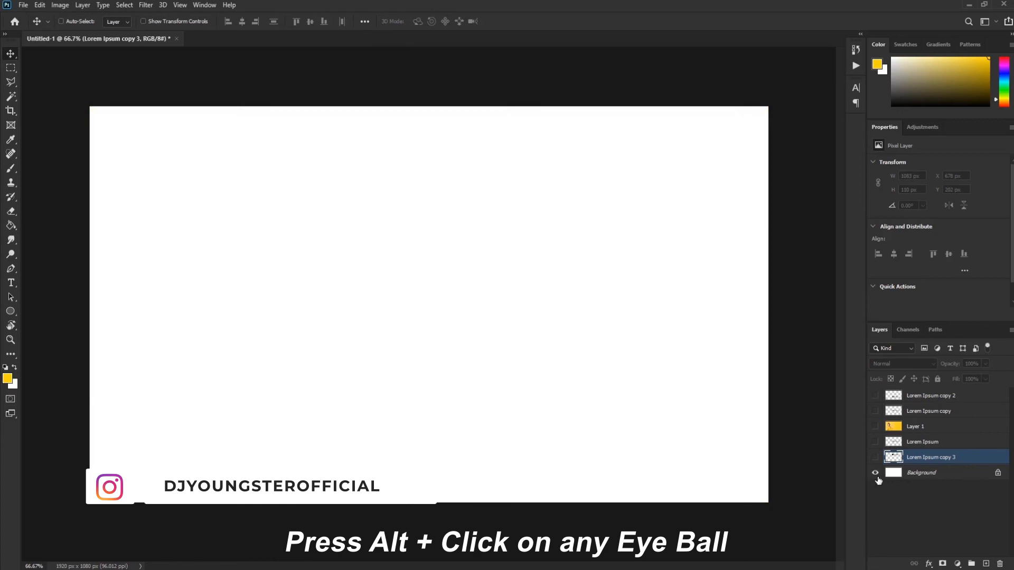
pyautogui.keyDown('alt'); pyautogui.click(877, 477); pyautogui.keyUp('alt')
# Isolate the Lorem Ipsum layer, Layer 1 and the Lorem Ipsum copy layer one at a time, restoring all layers after each.
pyautogui.keyDown('alt'); pyautogui.click(875, 444); pyautogui.keyUp('alt')
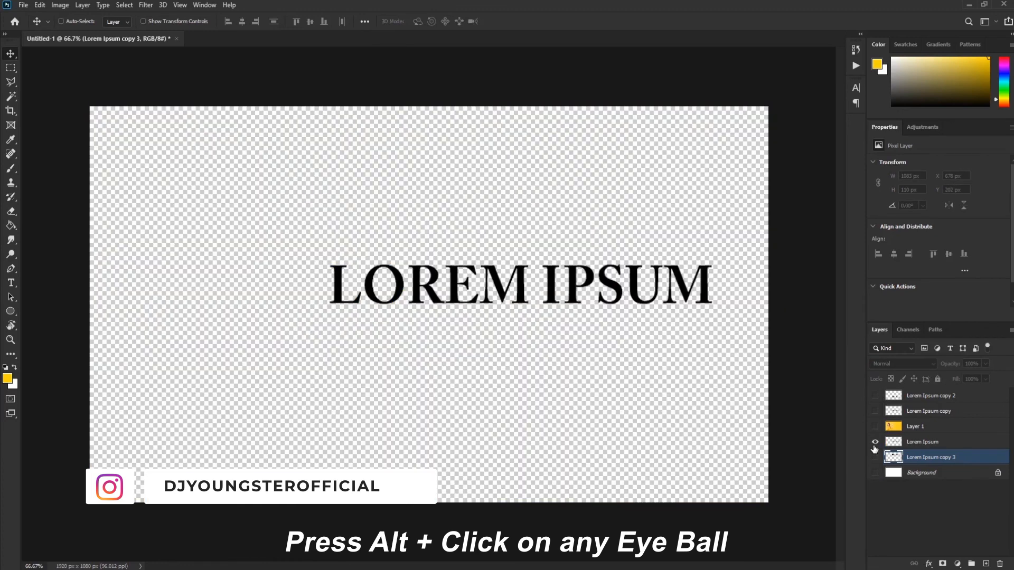
pyautogui.keyDown('alt'); pyautogui.click(874, 444); pyautogui.keyUp('alt')
pyautogui.keyDown('alt'); pyautogui.click(875, 427); pyautogui.keyUp('alt')
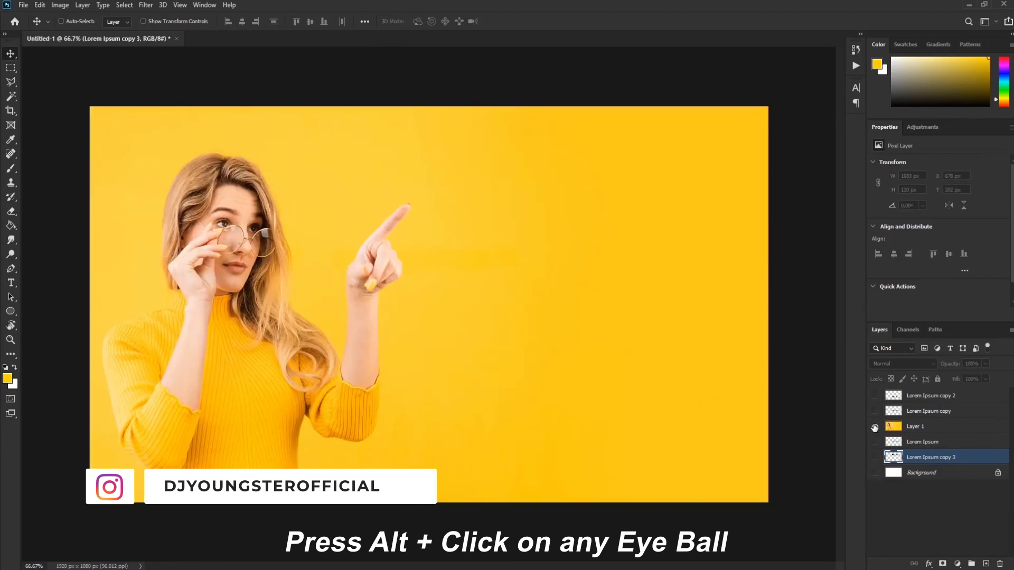
pyautogui.keyDown('alt'); pyautogui.click(874, 428); pyautogui.keyUp('alt')
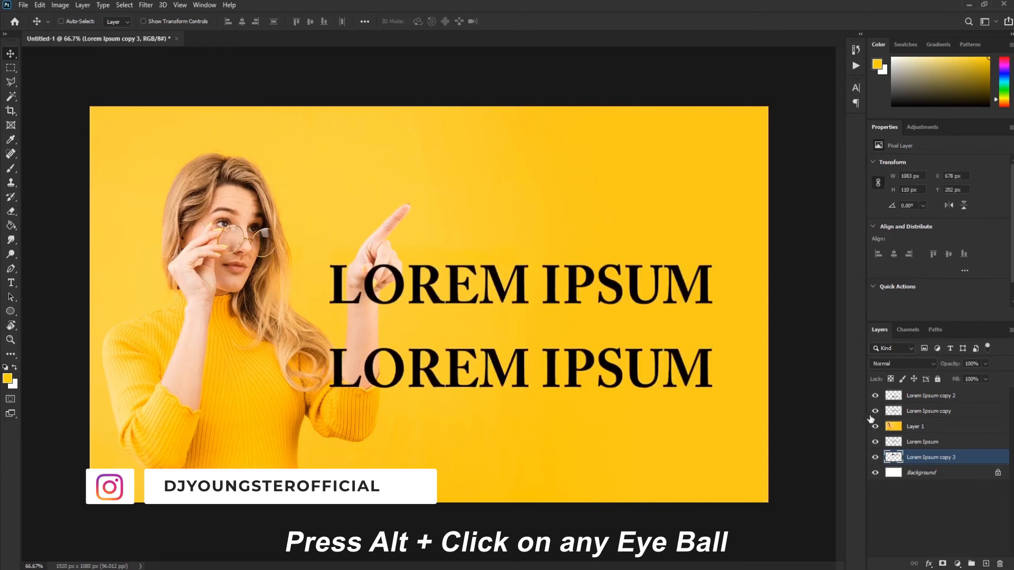
pyautogui.keyDown('alt'); pyautogui.click(875, 412); pyautogui.keyUp('alt')
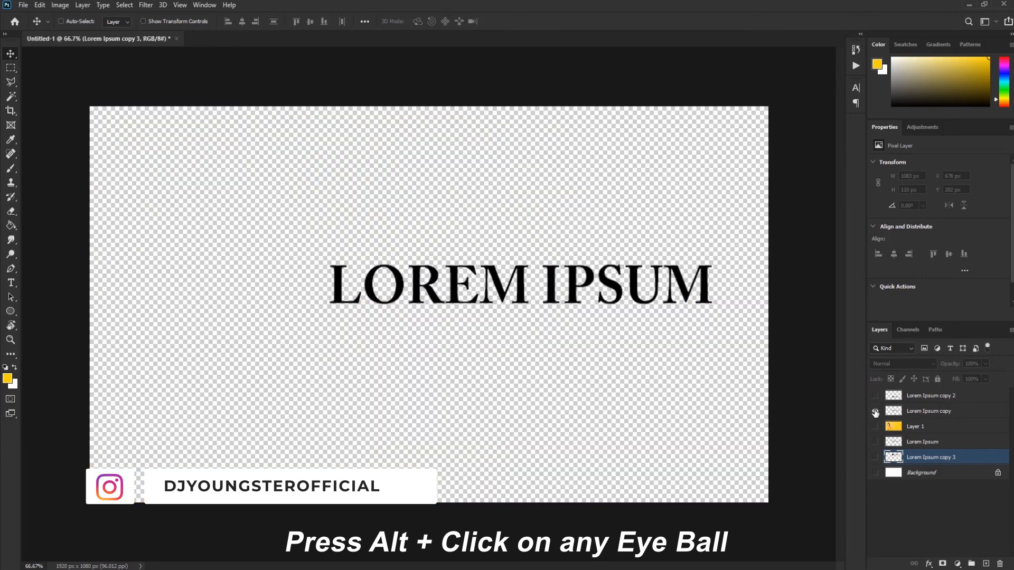
pyautogui.keyDown('alt'); pyautogui.click(875, 412); pyautogui.keyUp('alt')
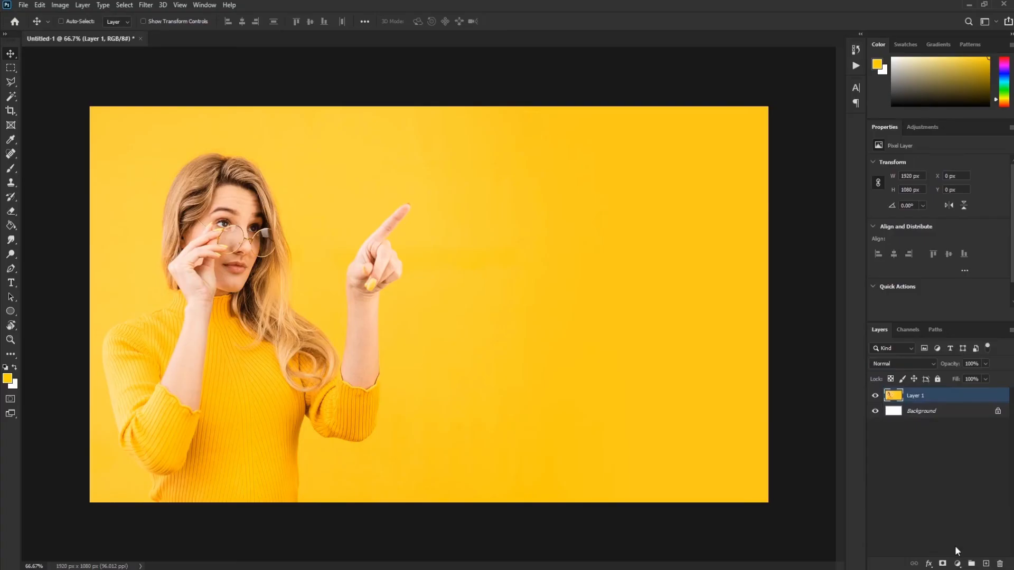
# Add a solid blue-violet color fill layer above Layer 1 and set its blend mode to Exclusion.
pyautogui.click(957, 564)
pyautogui.click(972, 374)
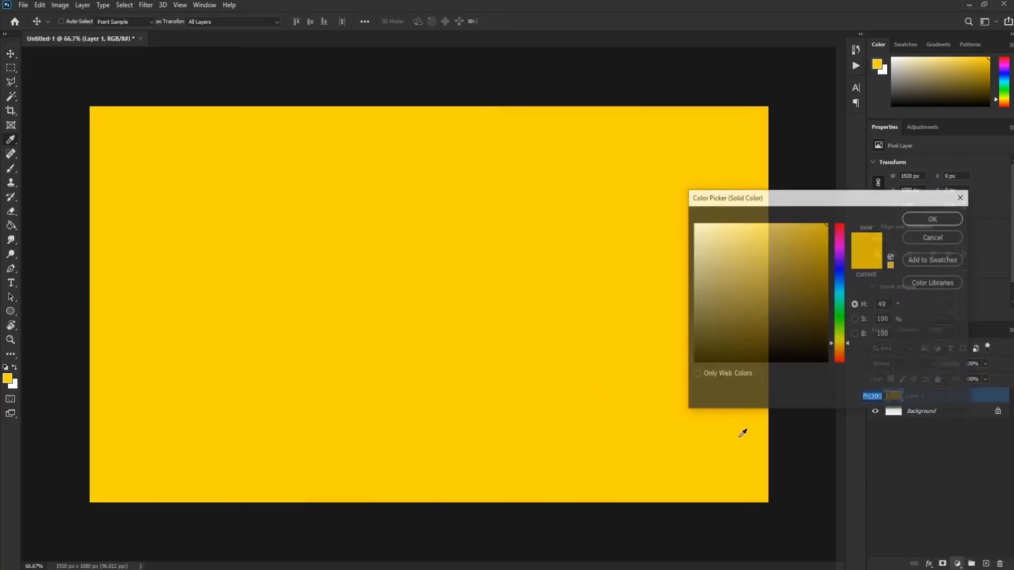
pyautogui.click(840, 262)
pyautogui.moveTo(796, 241); pyautogui.dragTo(839, 214)
pyautogui.click(933, 218)
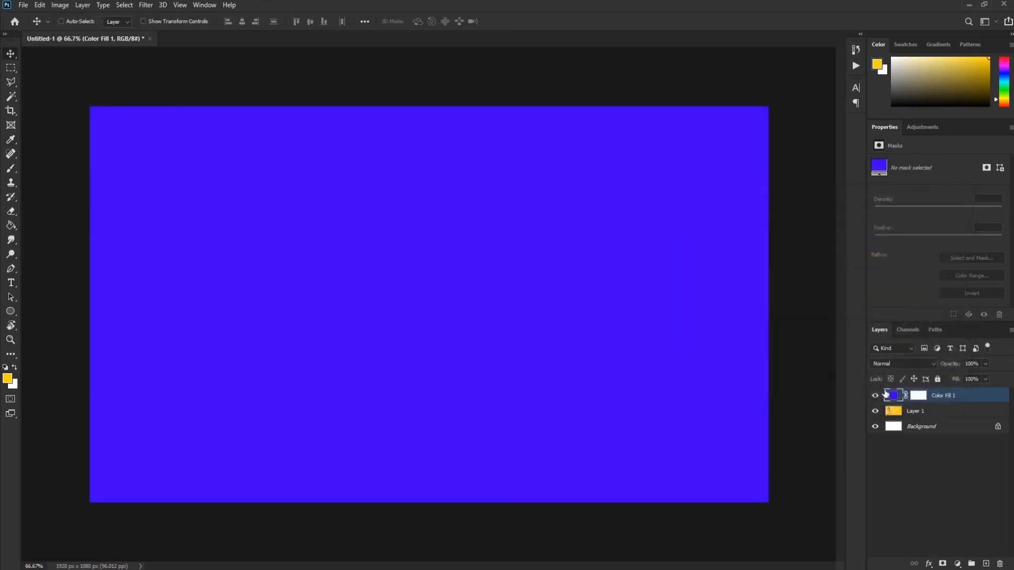
pyautogui.click(901, 368)
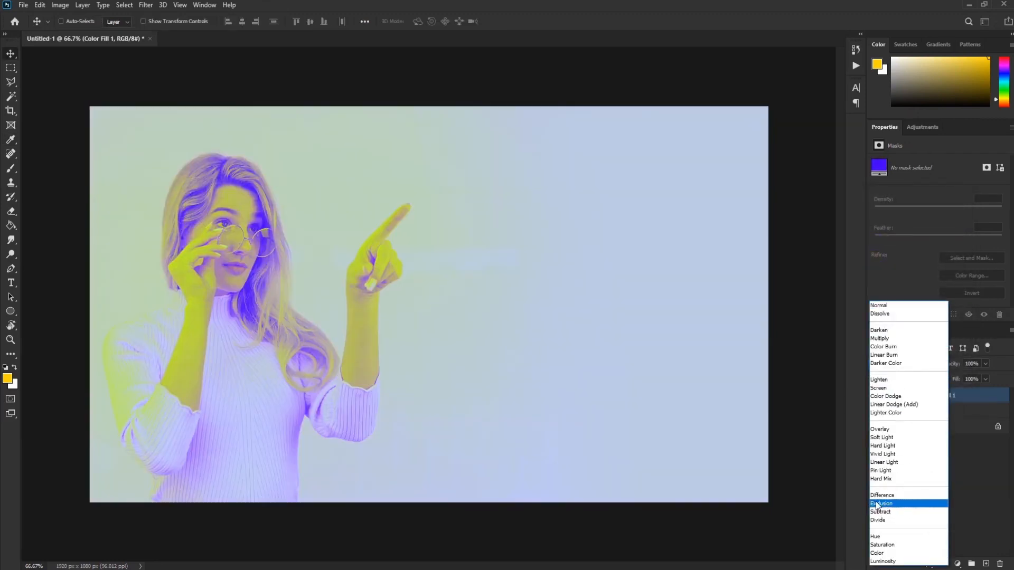
pyautogui.click(878, 504)
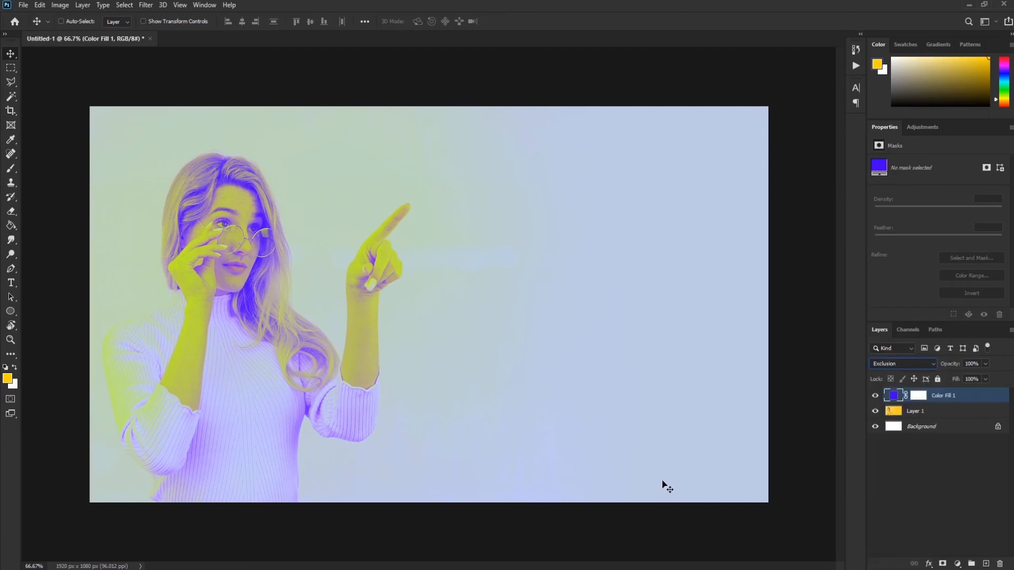